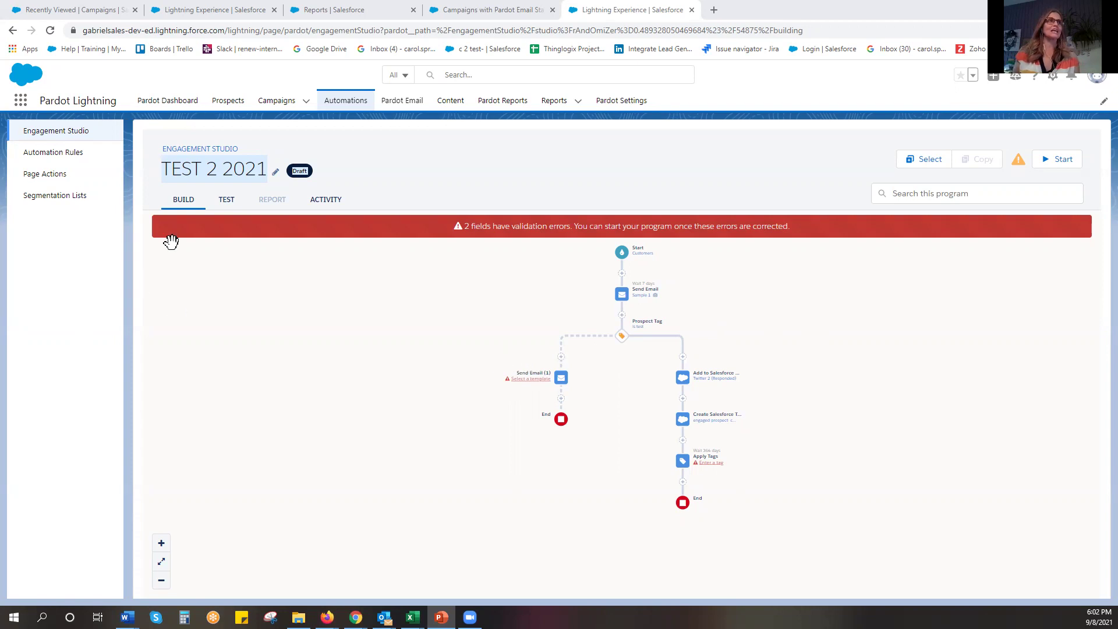
Open the Pardot Lightning app from the App Launcher's View All list
{"action": "left_click", "coordinate": [23, 102]}
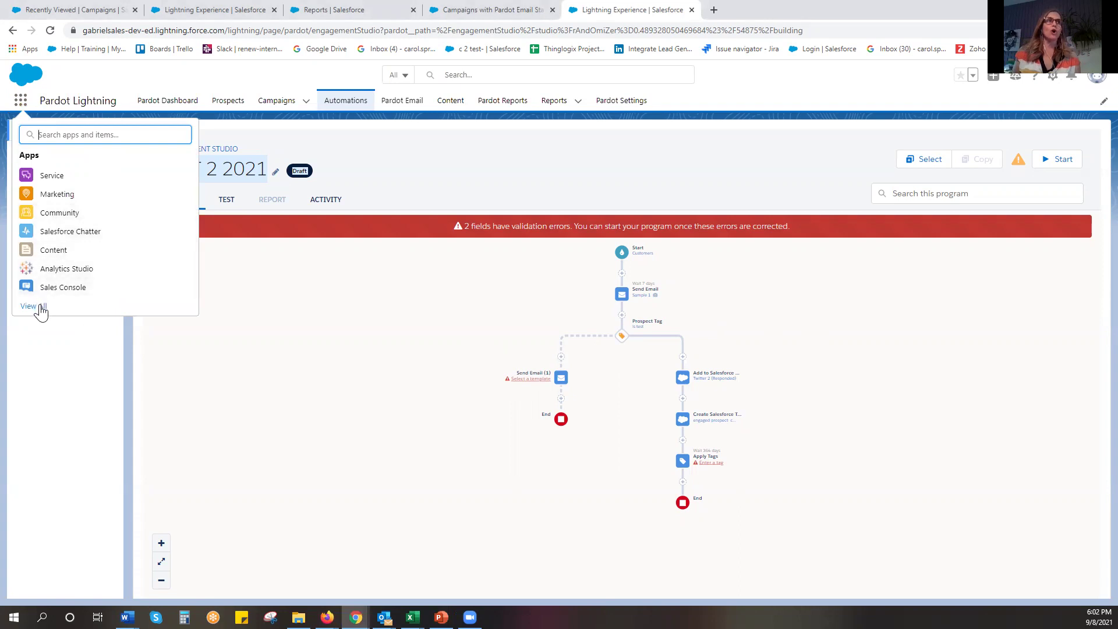
{"action": "left_click", "coordinate": [33, 306]}
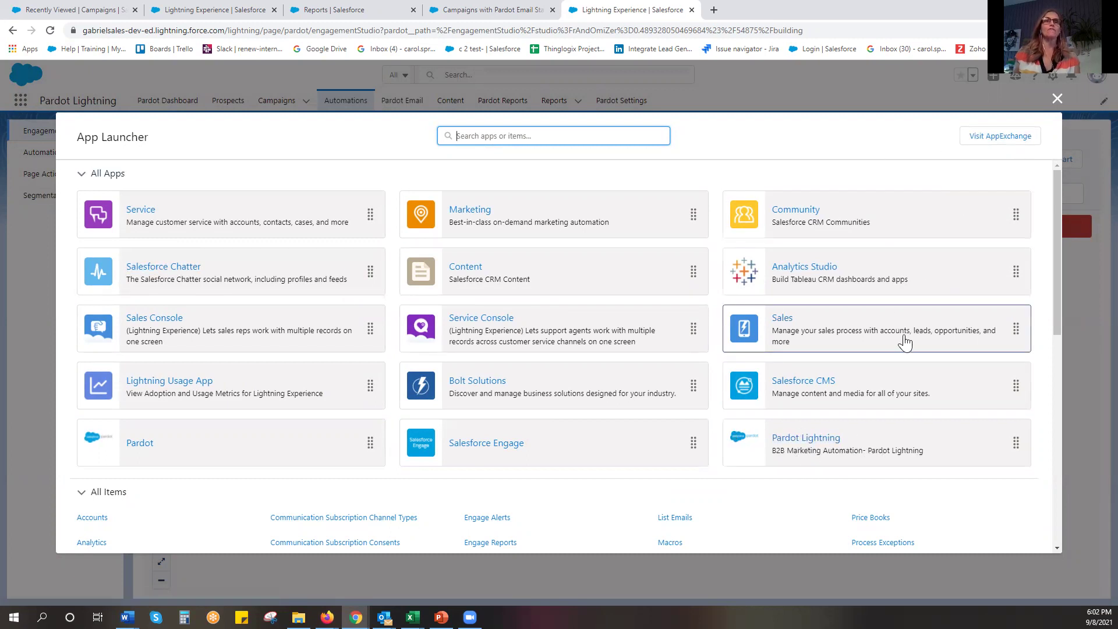
{"action": "left_click", "coordinate": [784, 442]}
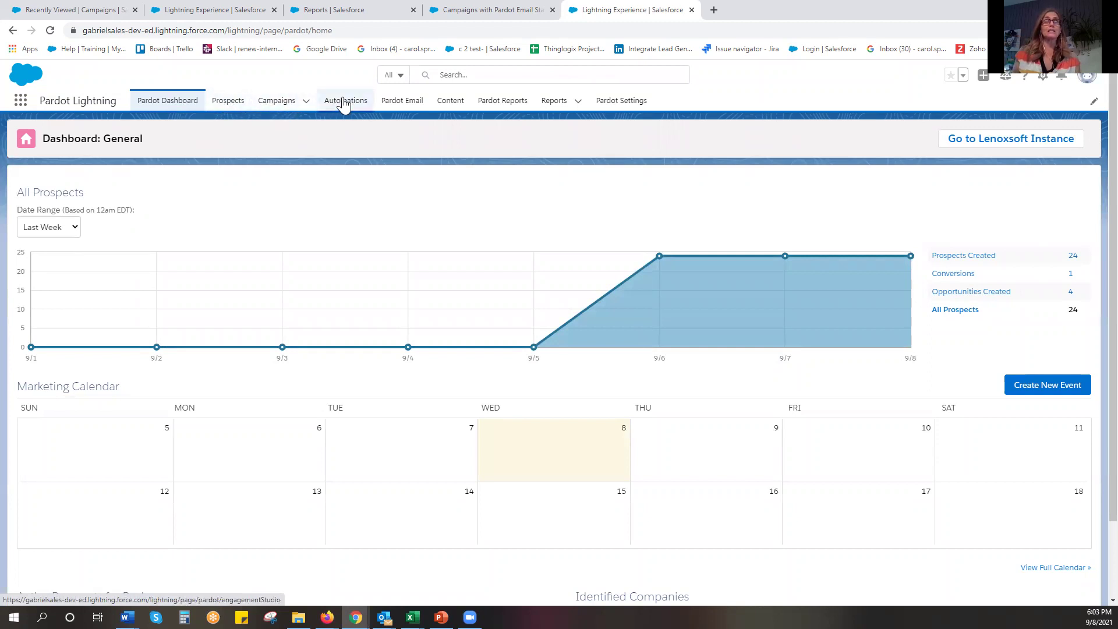
Open the TEST 2 2021 program from Automations > Engagement Studio
{"action": "left_click", "coordinate": [343, 103]}
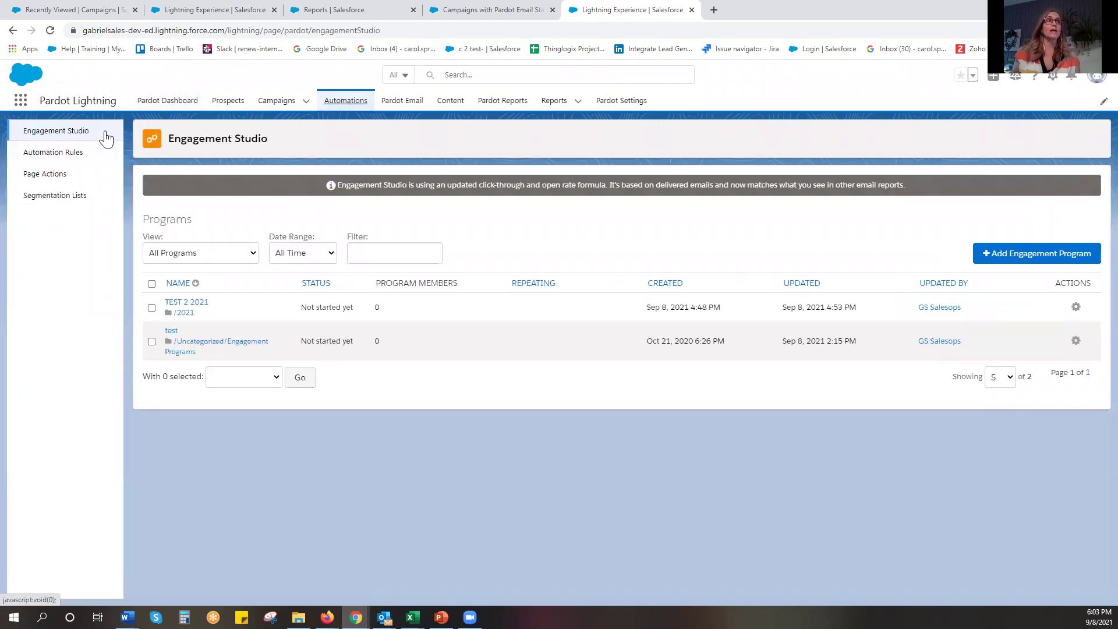
{"action": "left_click", "coordinate": [78, 135]}
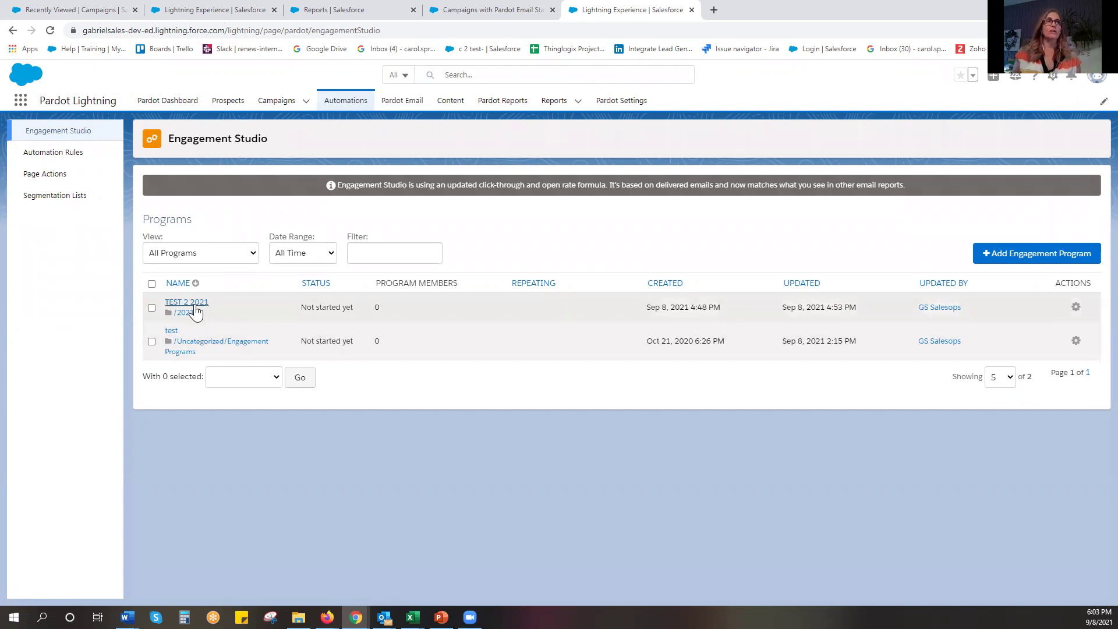
{"action": "left_click", "coordinate": [196, 308]}
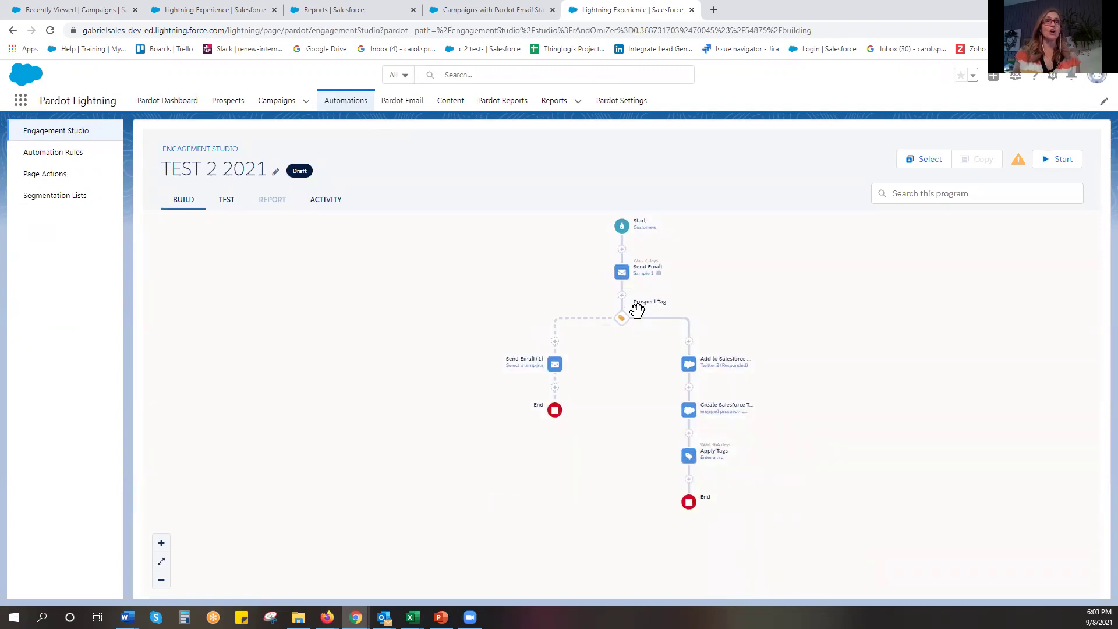
Delete the first Send Email step so Start leads to the Prospect Tag rule
{"action": "left_click", "coordinate": [622, 272]}
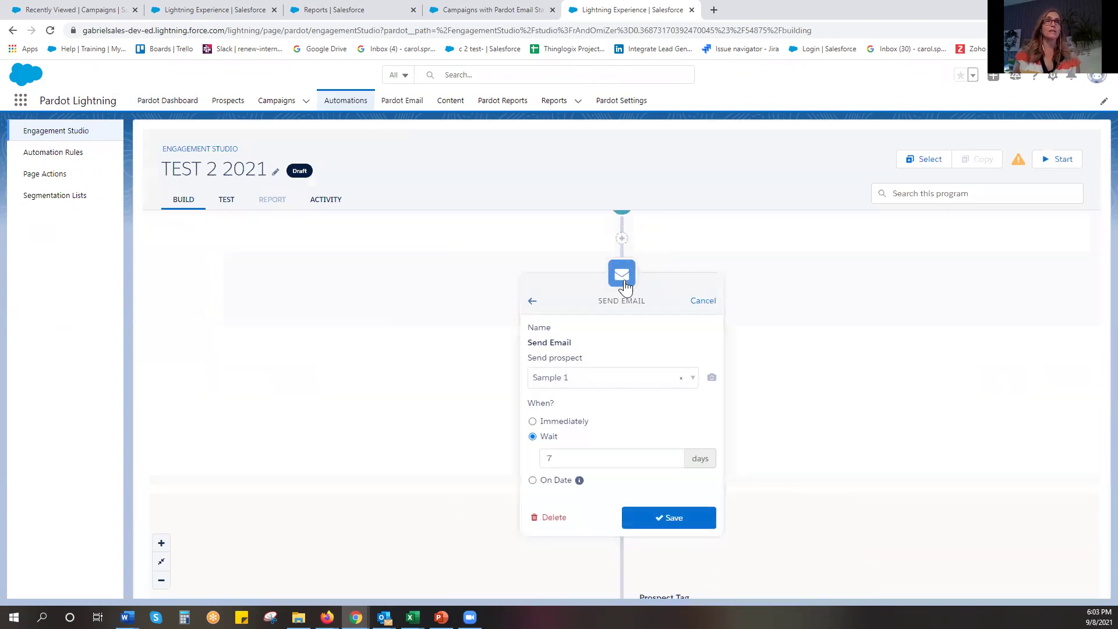
{"action": "left_click", "coordinate": [552, 517]}
{"action": "left_click", "coordinate": [642, 393]}
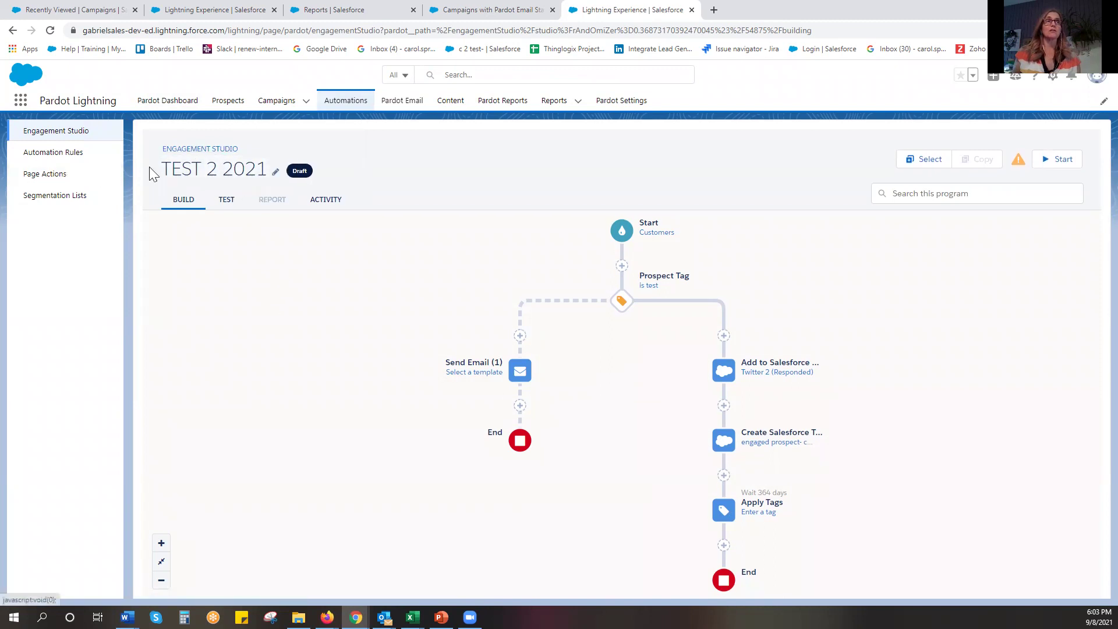
Copy TEST 2 2021 from the program list and edit the new Copy of TEST 2 2021
{"action": "left_click", "coordinate": [177, 153]}
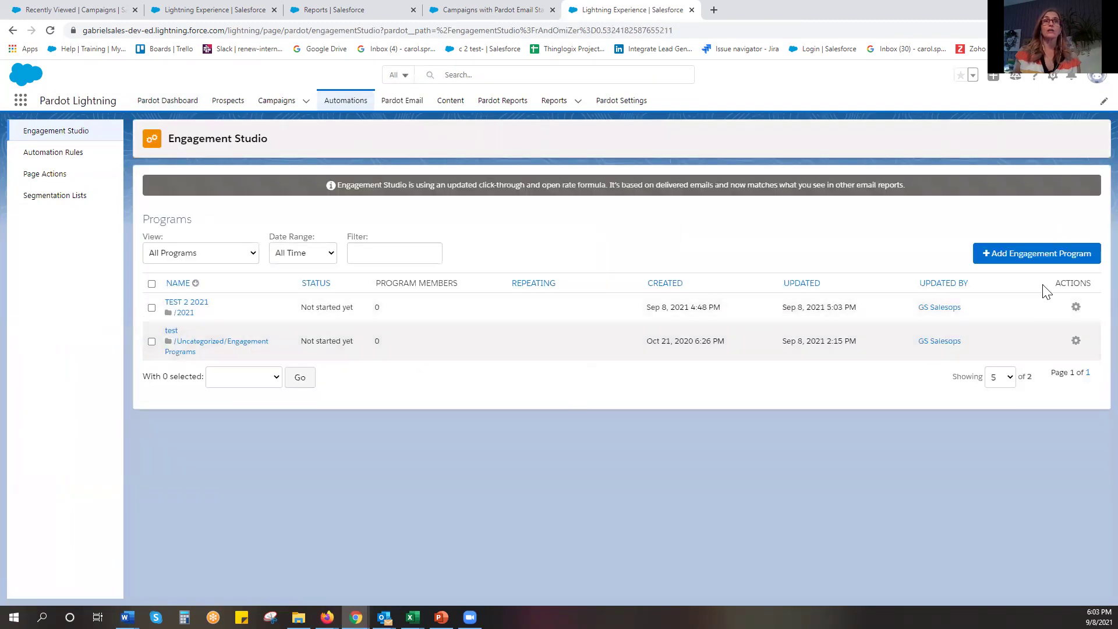
{"action": "left_click", "coordinate": [1076, 307]}
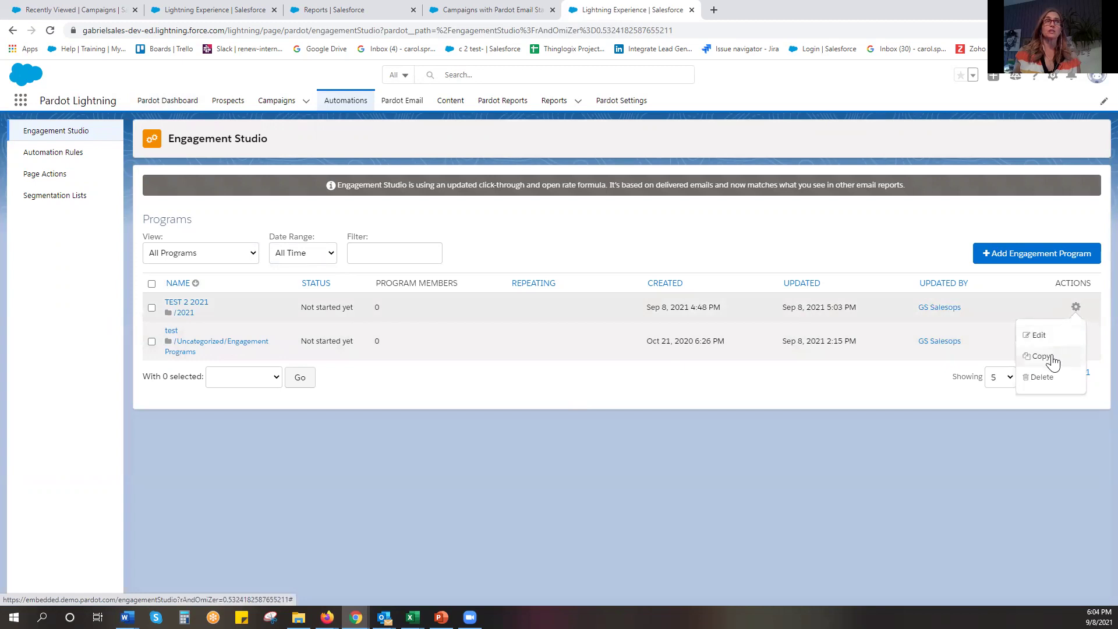
{"action": "left_click", "coordinate": [1049, 357]}
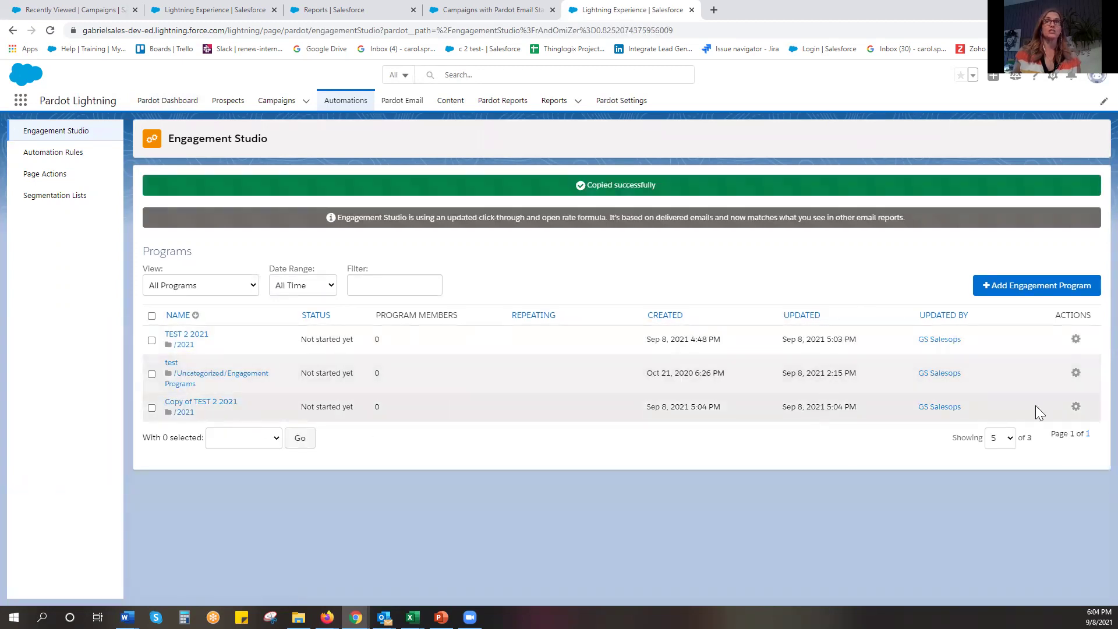
{"action": "left_click", "coordinate": [1076, 406]}
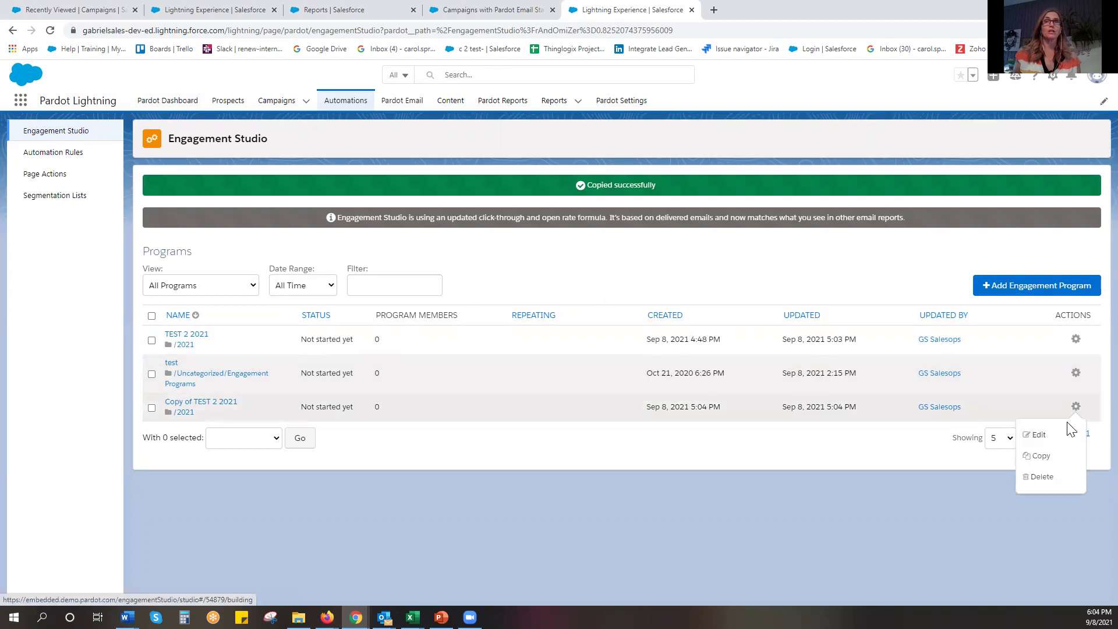
{"action": "left_click", "coordinate": [1036, 435]}
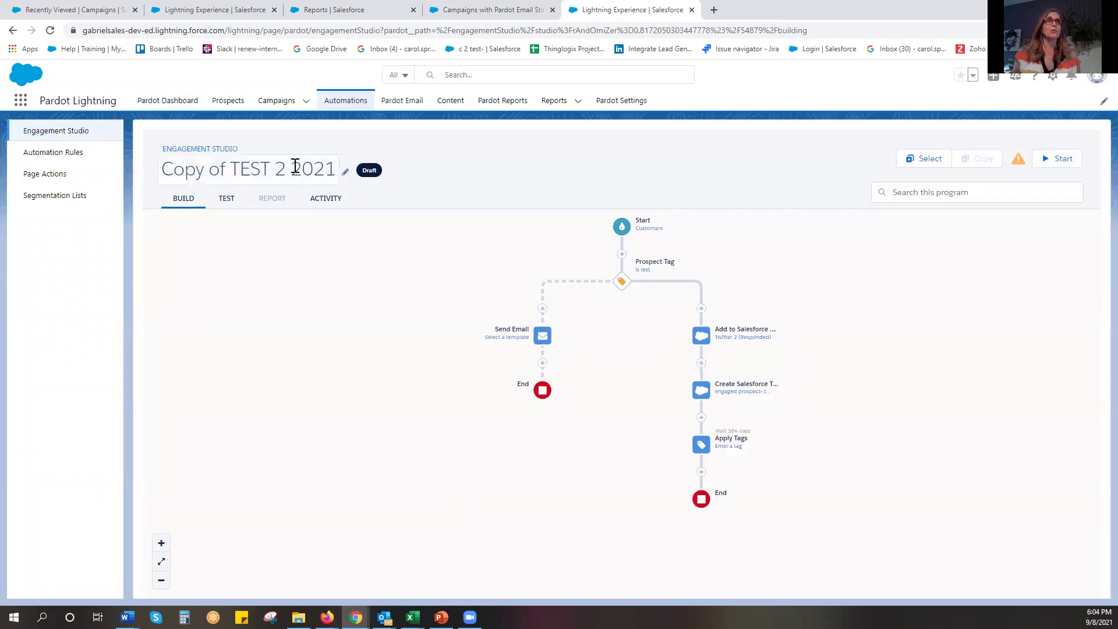
In the Start settings, rename the program to TEST 3 and set Day Start to 6:00 AM
{"action": "left_click", "coordinate": [621, 227]}
{"action": "left_click_drag", "start_coordinate": [671, 284], "coordinate": [495, 282]}
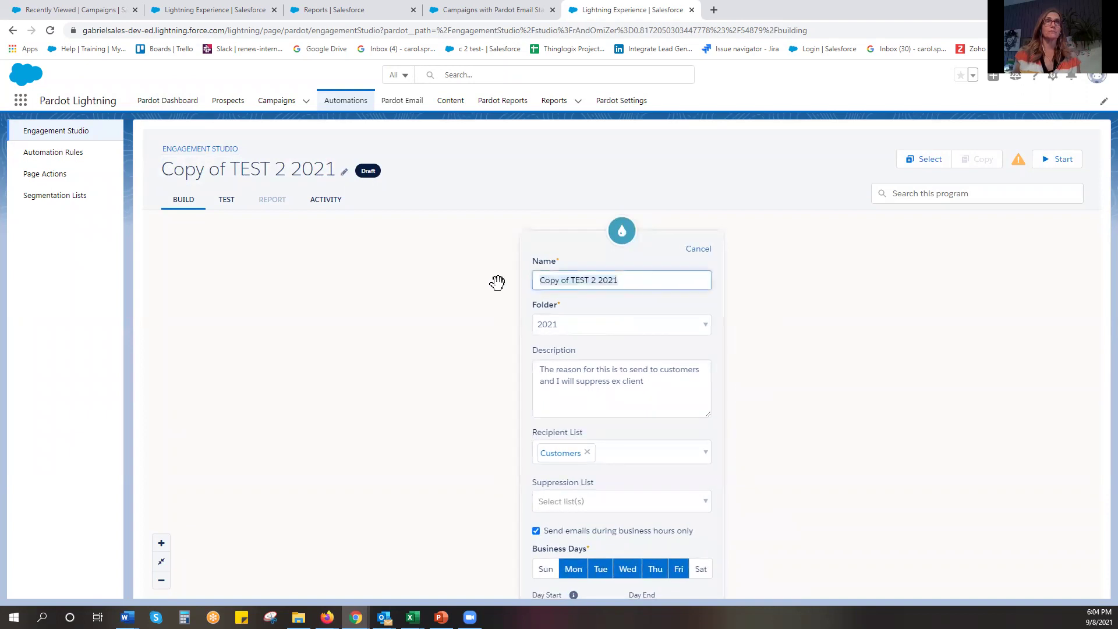
{"action": "type", "text": "TEST"}
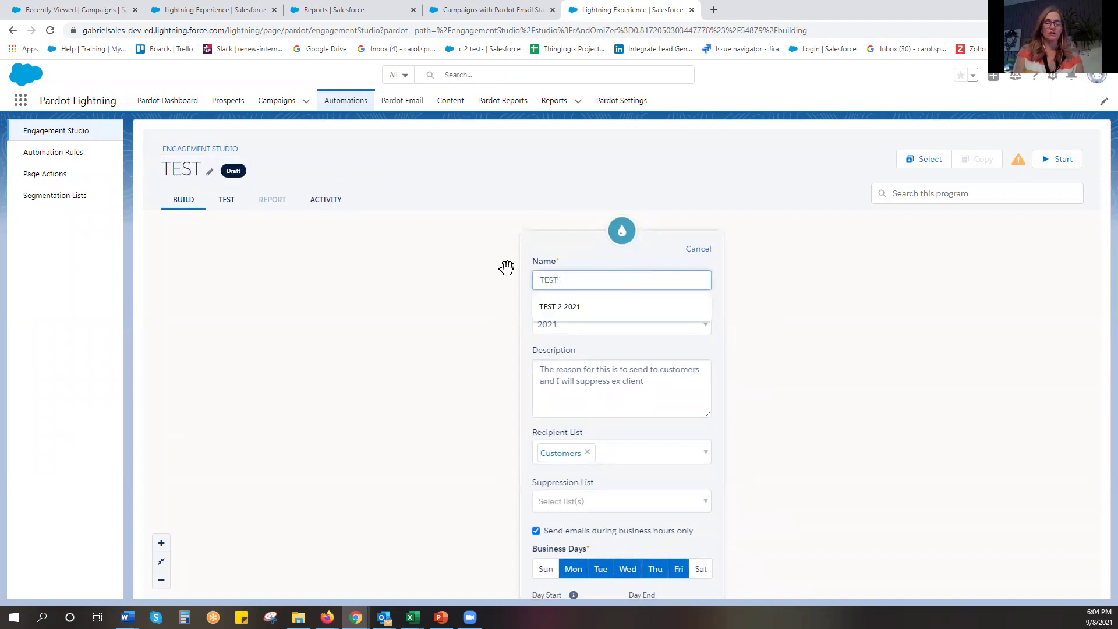
{"action": "type", "text": " 3"}
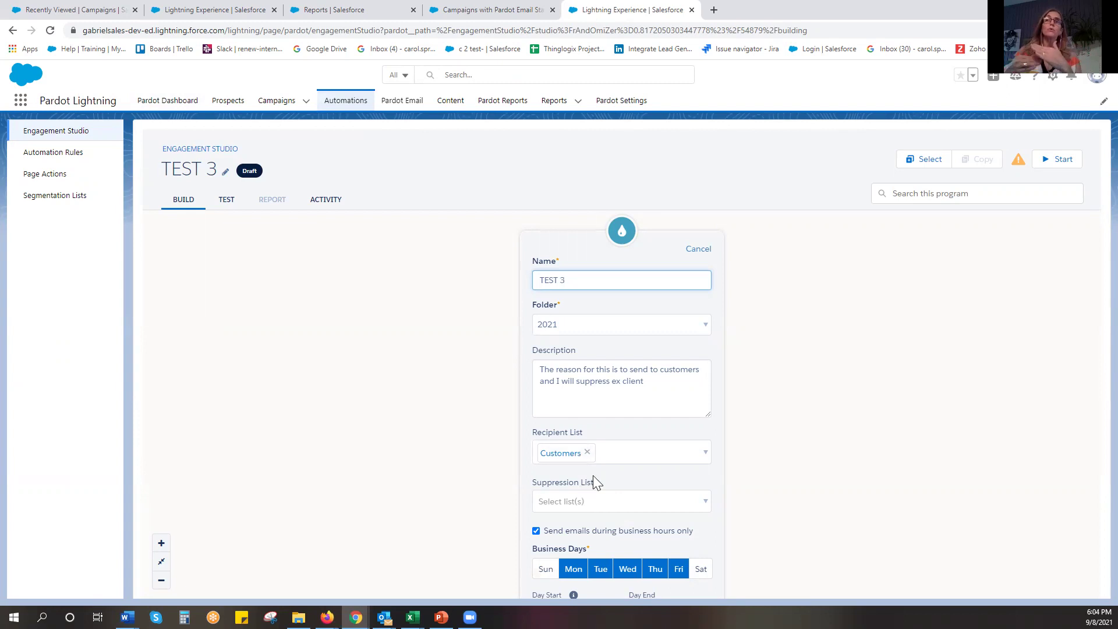
{"action": "scroll", "coordinate": [925, 422], "scroll_direction": "down", "scroll_amount": 1}
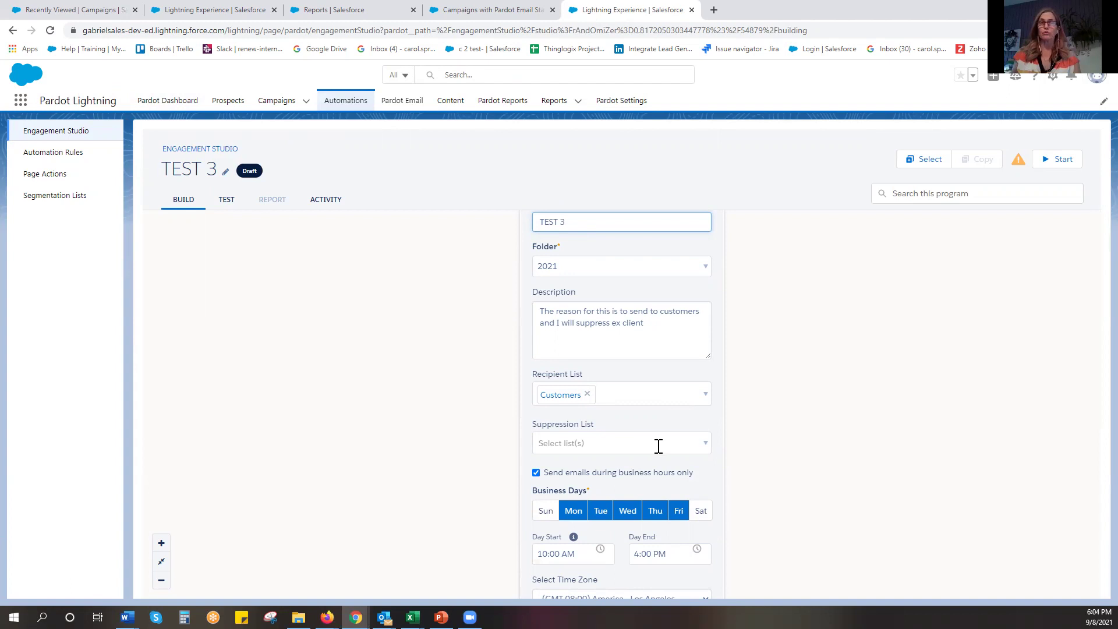
{"action": "left_click", "coordinate": [612, 442]}
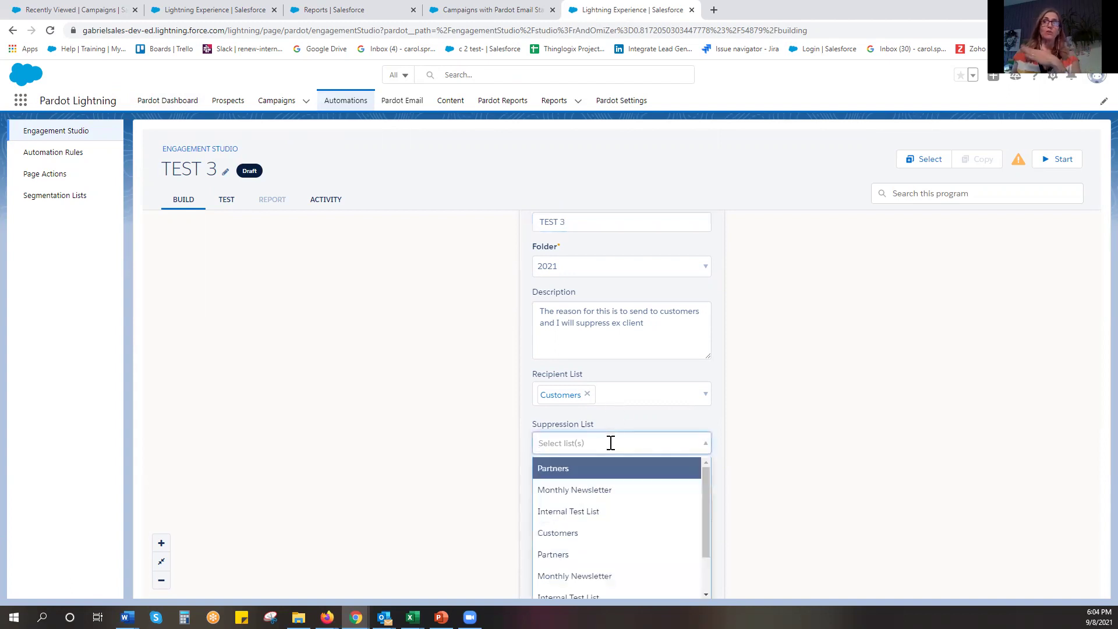
{"action": "left_click", "coordinate": [881, 403]}
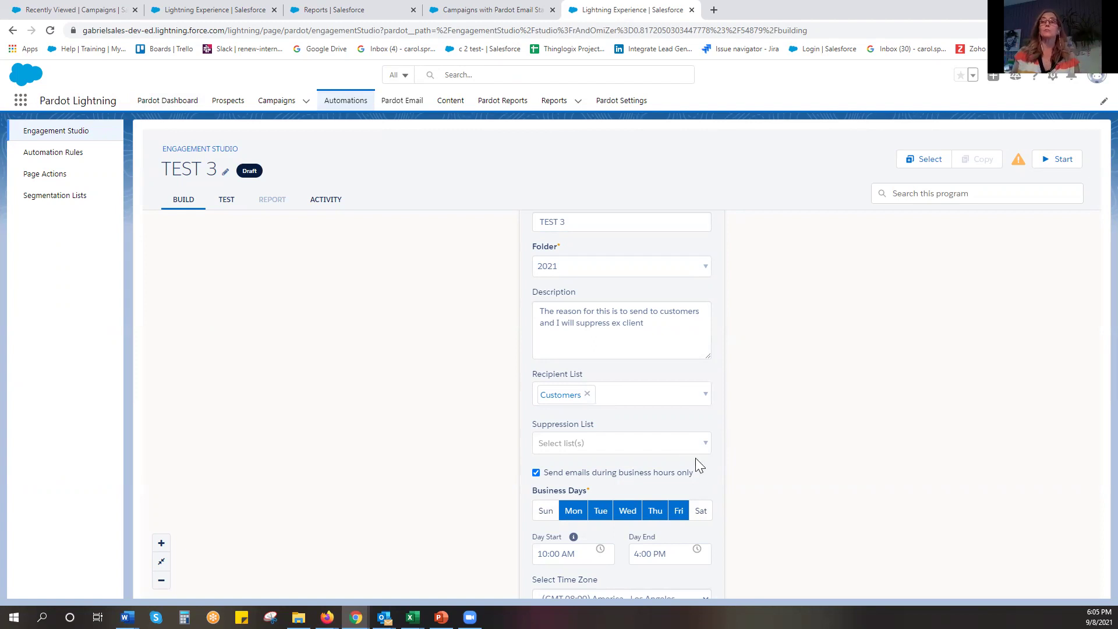
{"action": "scroll", "coordinate": [776, 469], "scroll_direction": "down", "scroll_amount": 3}
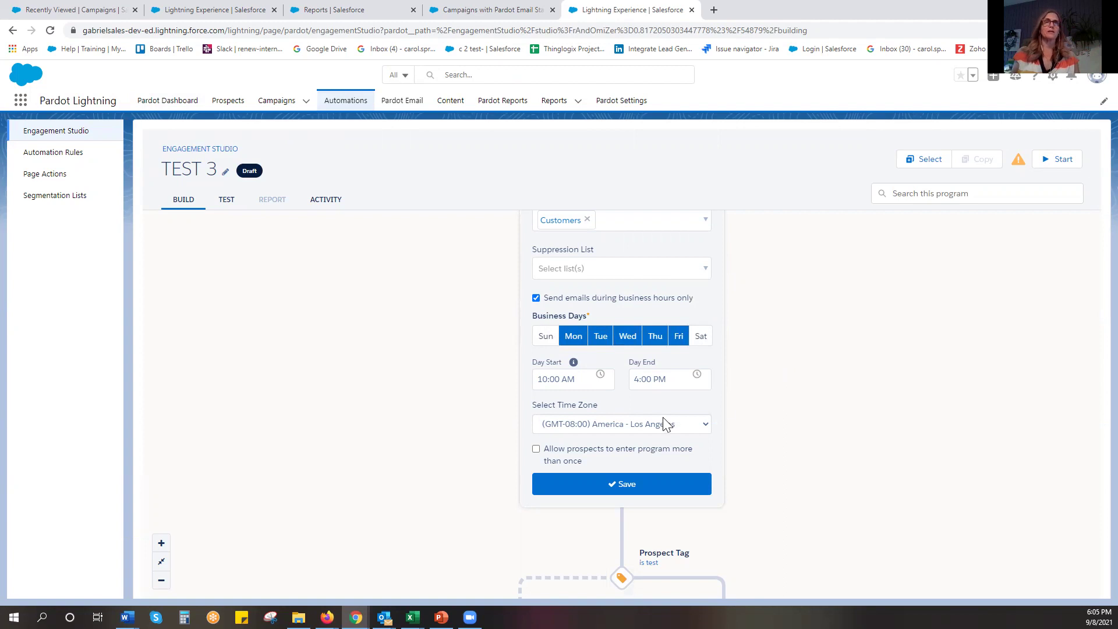
{"action": "left_click", "coordinate": [584, 379]}
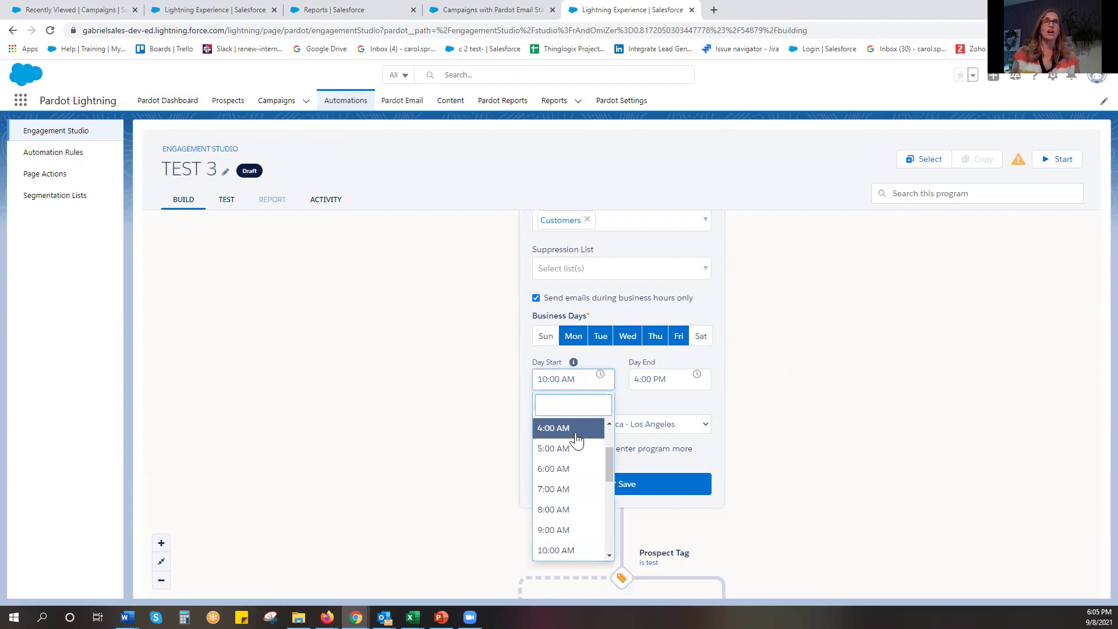
{"action": "left_click", "coordinate": [563, 467]}
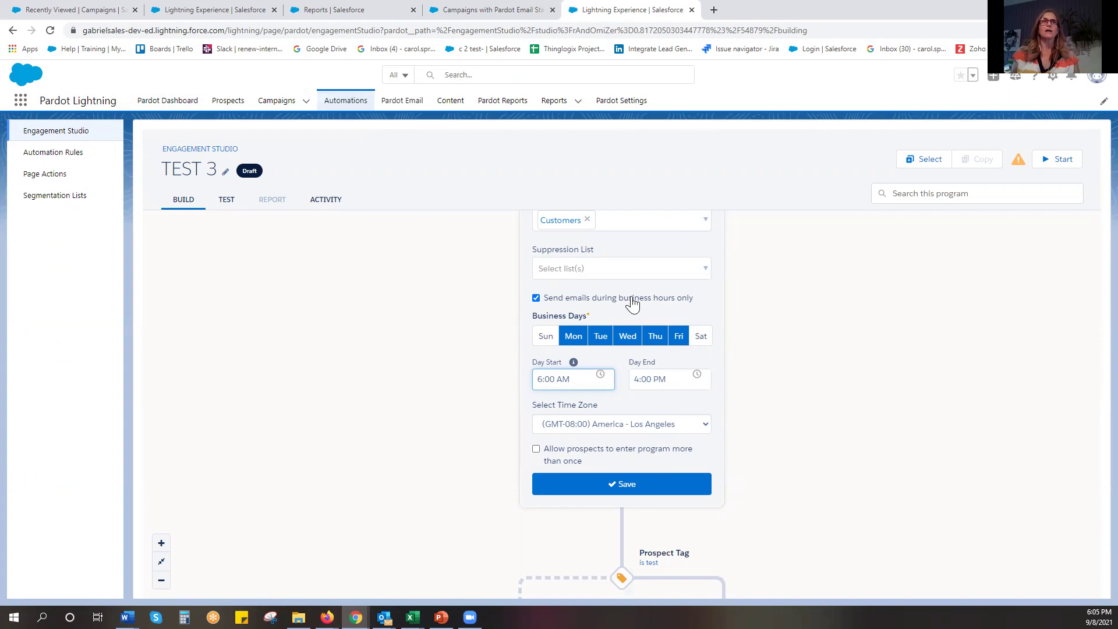
Save the start settings, then delete the Prospect Tag rule and its left path
{"action": "left_click", "coordinate": [643, 484]}
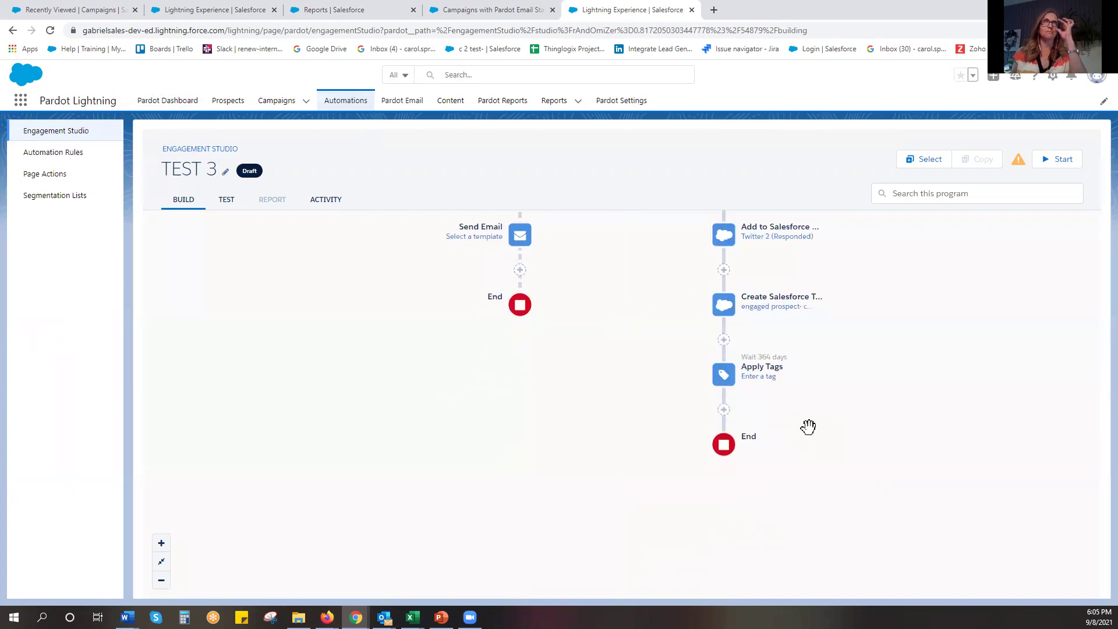
{"action": "scroll", "coordinate": [809, 427], "scroll_direction": "up", "scroll_amount": 3}
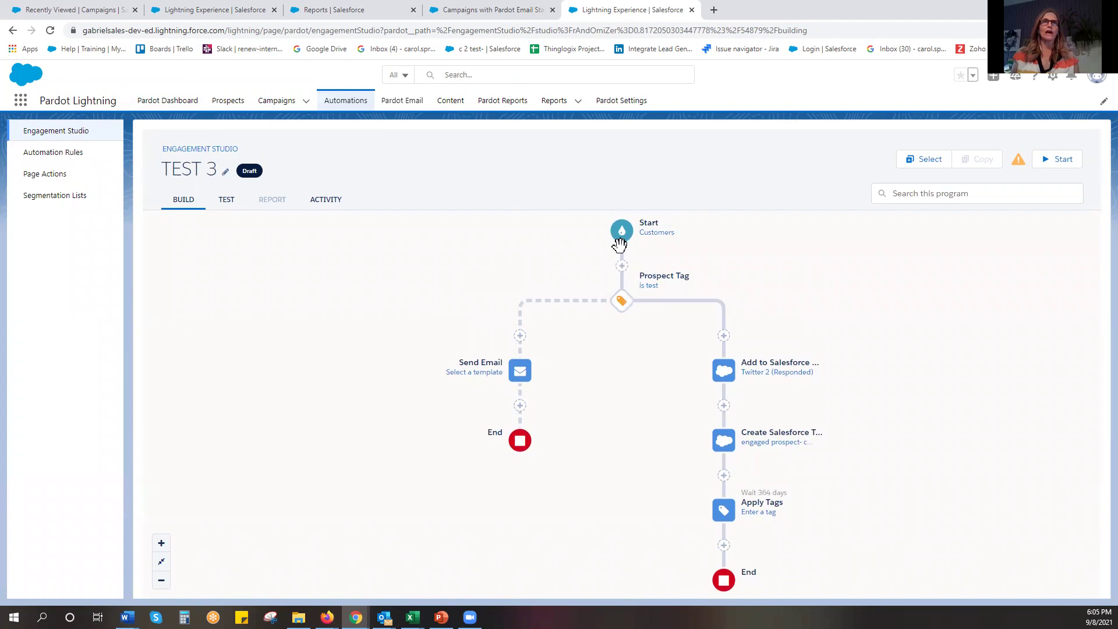
{"action": "left_click", "coordinate": [624, 303]}
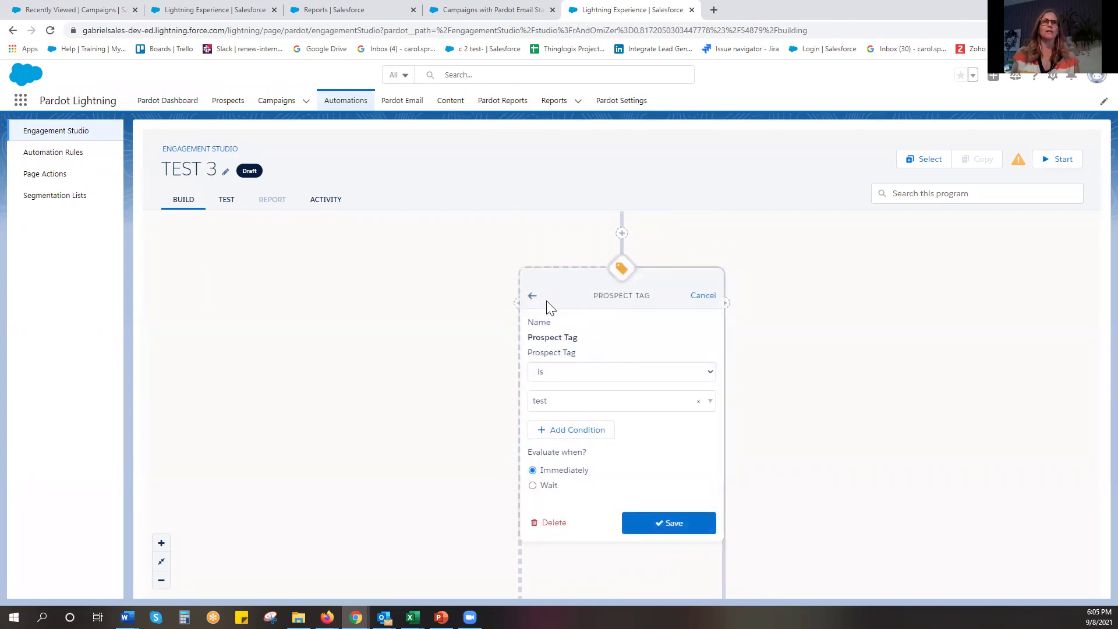
{"action": "left_click", "coordinate": [550, 522]}
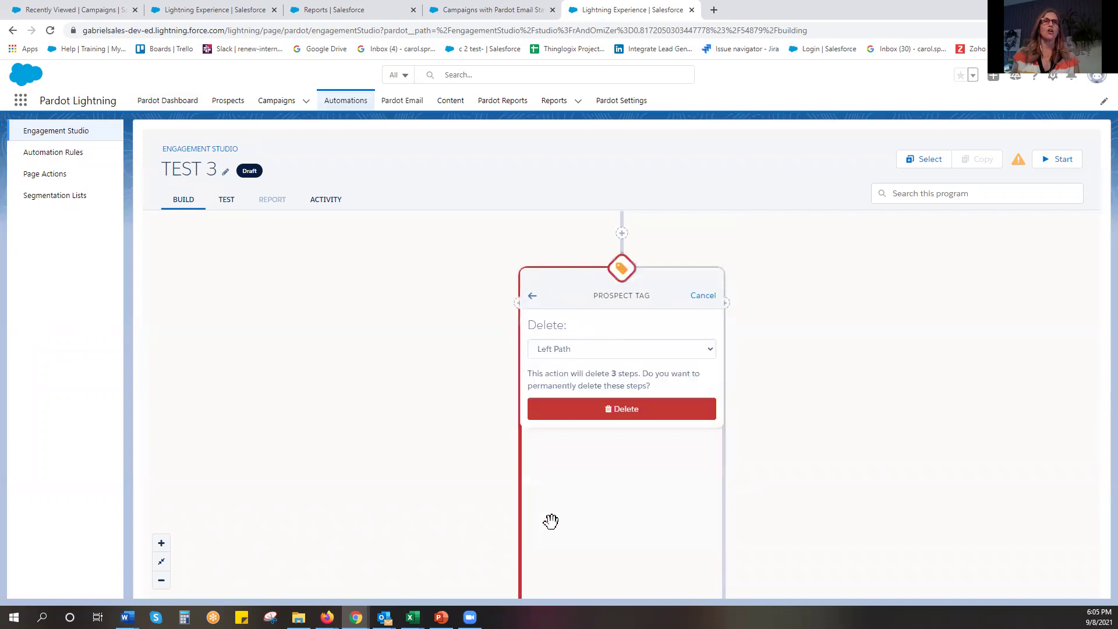
{"action": "left_click", "coordinate": [638, 410]}
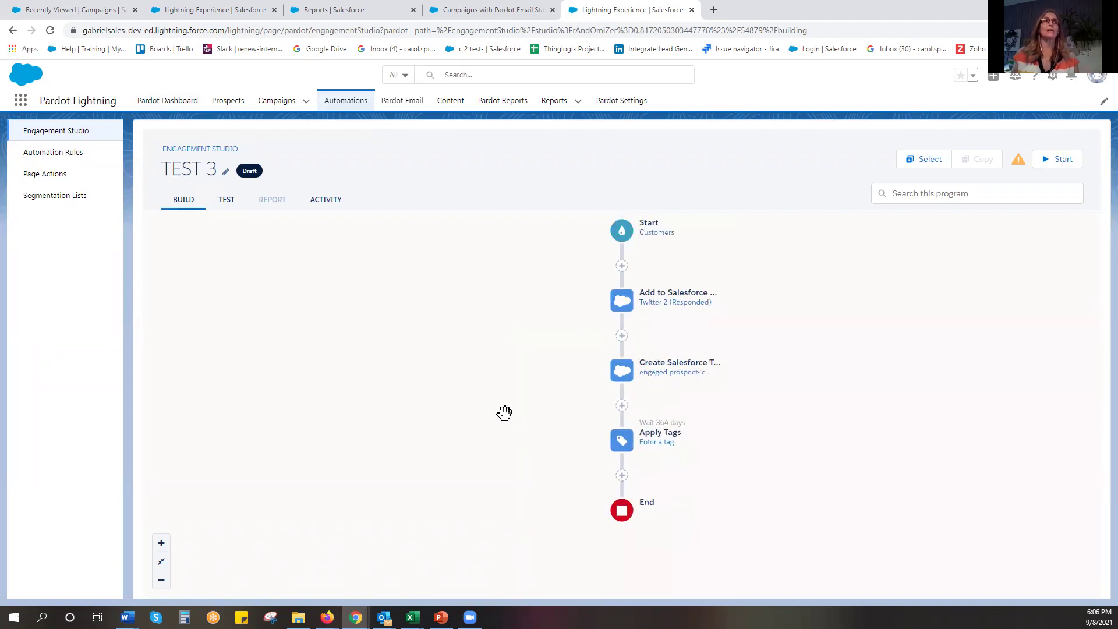
Insert a Rule step right after Start, after briefly viewing the form trigger options
{"action": "left_click", "coordinate": [622, 266]}
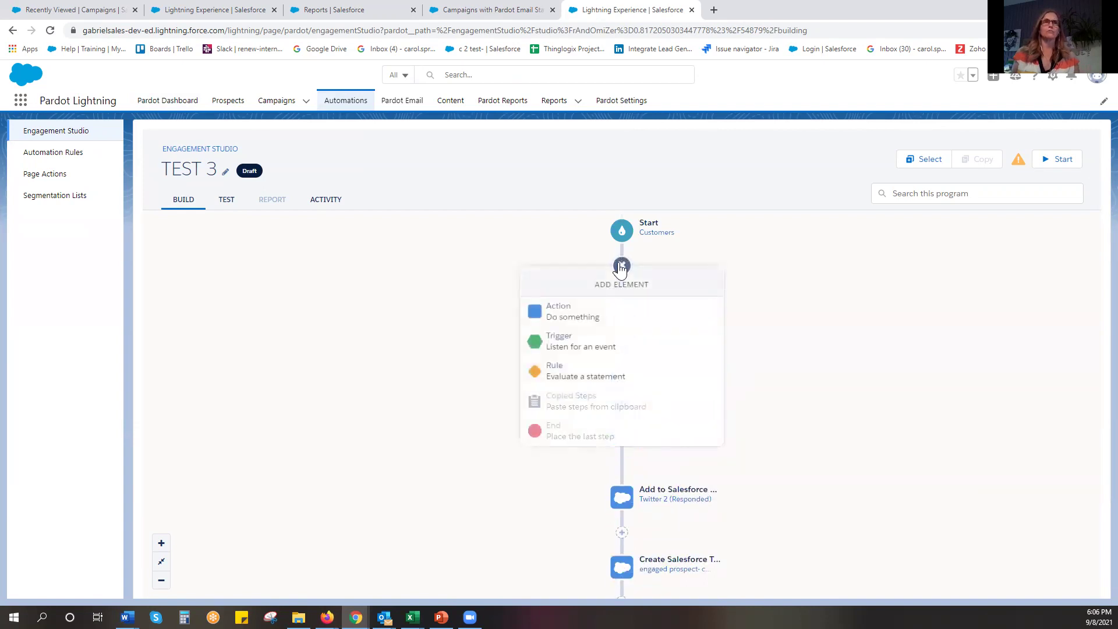
{"action": "left_click", "coordinate": [593, 344]}
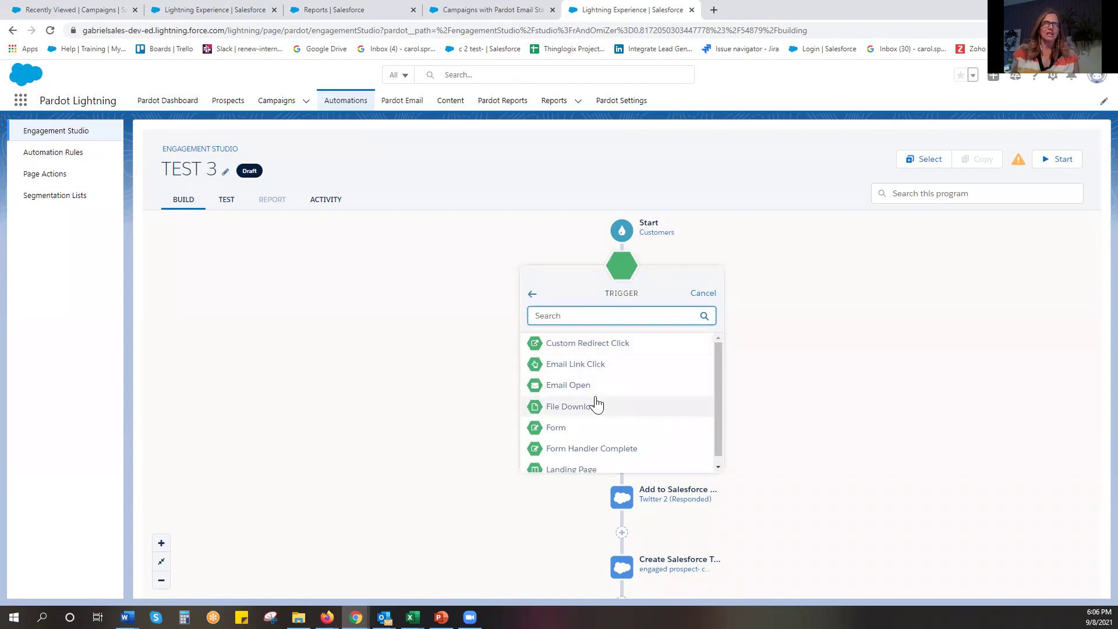
{"action": "scroll", "coordinate": [600, 390], "scroll_direction": "down", "scroll_amount": 1}
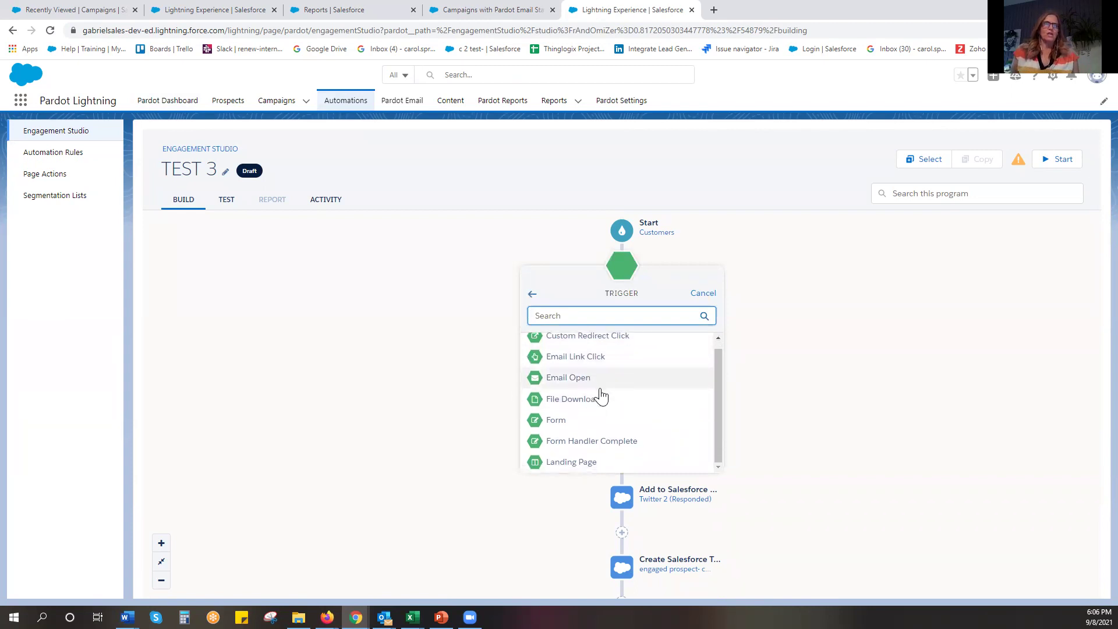
{"action": "left_click", "coordinate": [558, 422]}
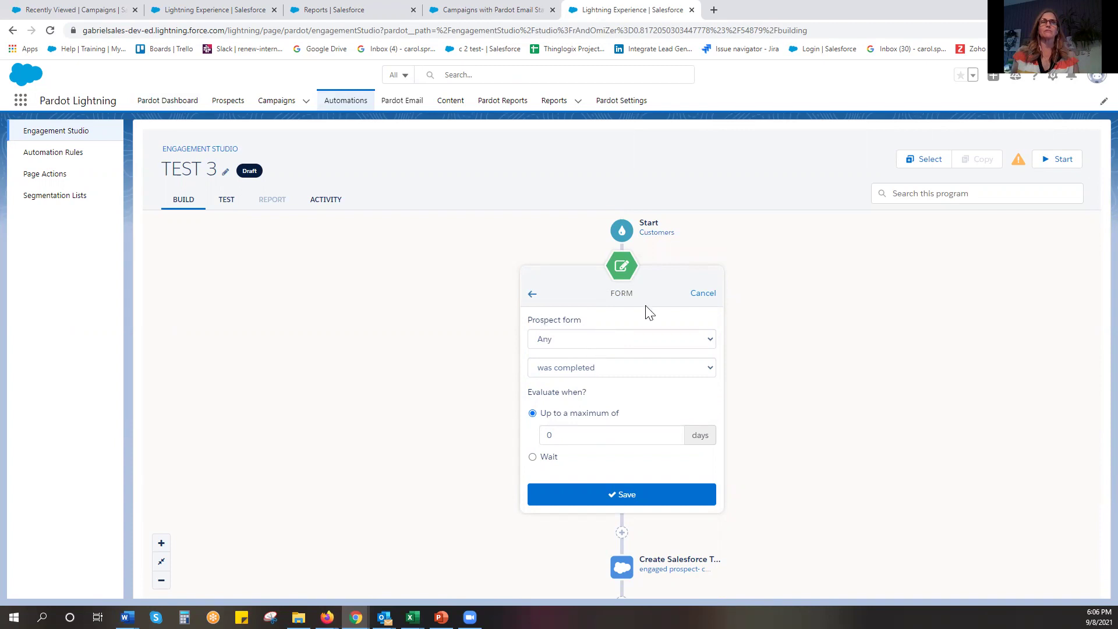
{"action": "left_click", "coordinate": [532, 296]}
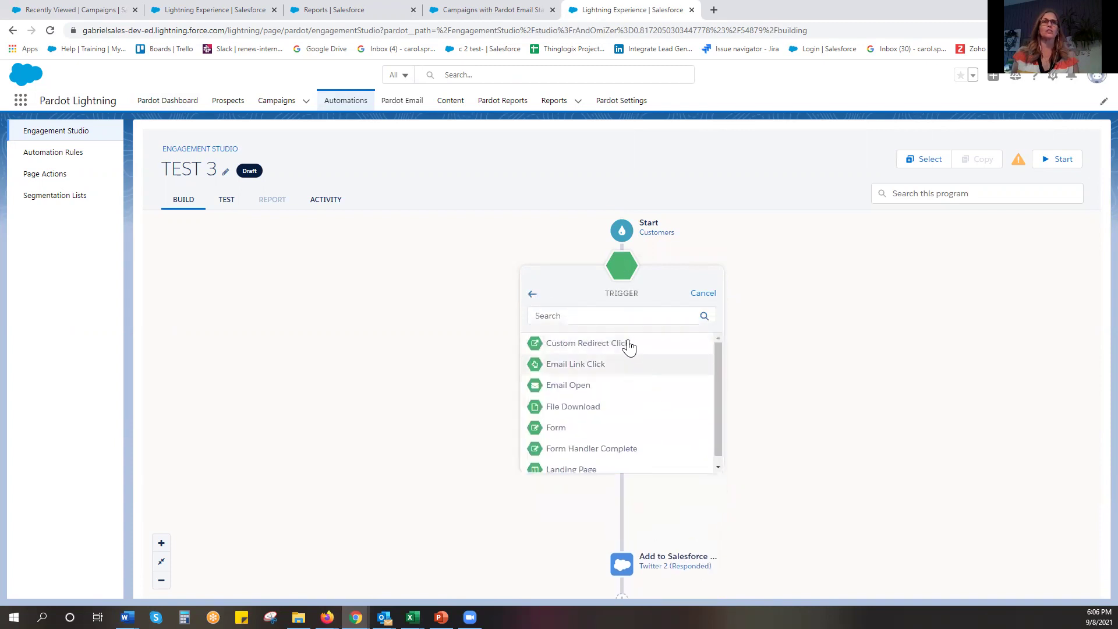
{"action": "left_click", "coordinate": [531, 298]}
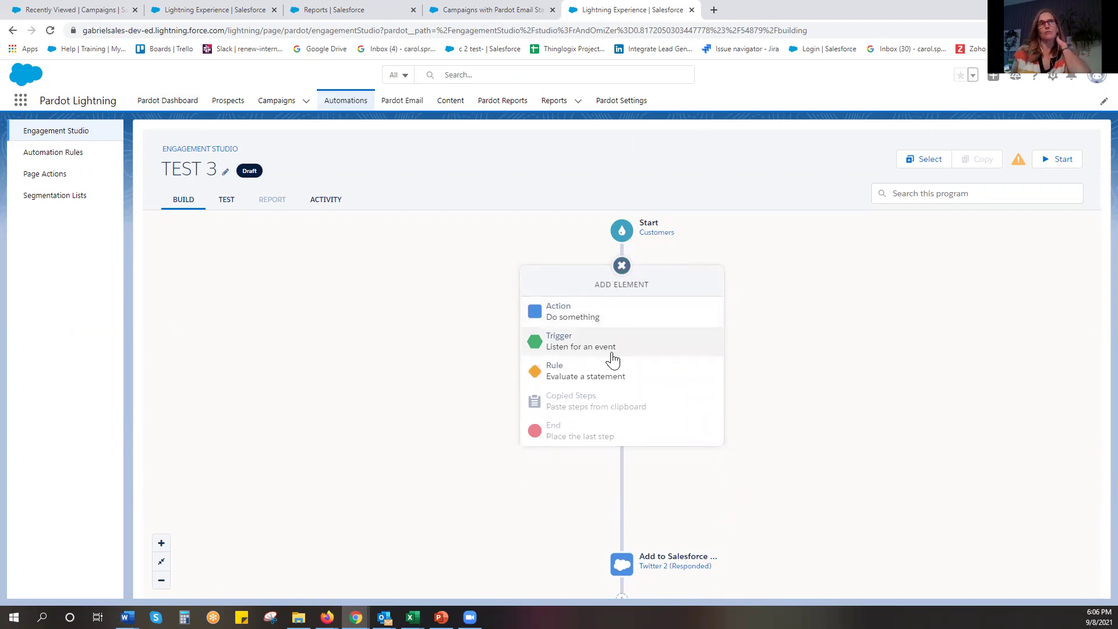
{"action": "left_click", "coordinate": [579, 374]}
Configure the rule as Prospect Default Field State is CA and save it
{"action": "scroll", "coordinate": [644, 380], "scroll_direction": "down", "scroll_amount": 2}
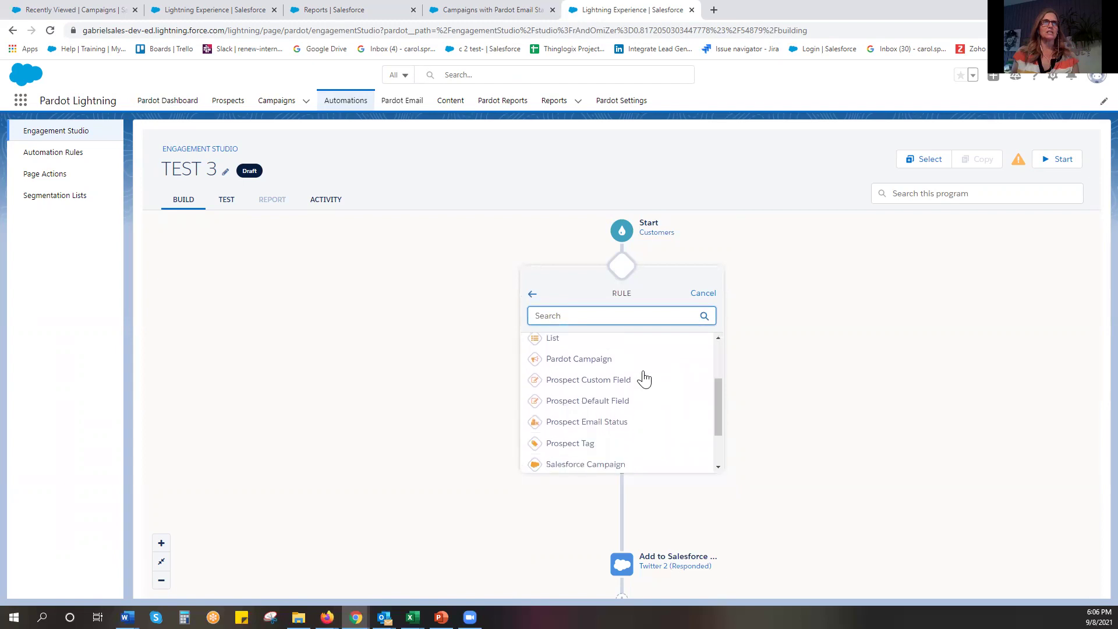
{"action": "left_click", "coordinate": [625, 374]}
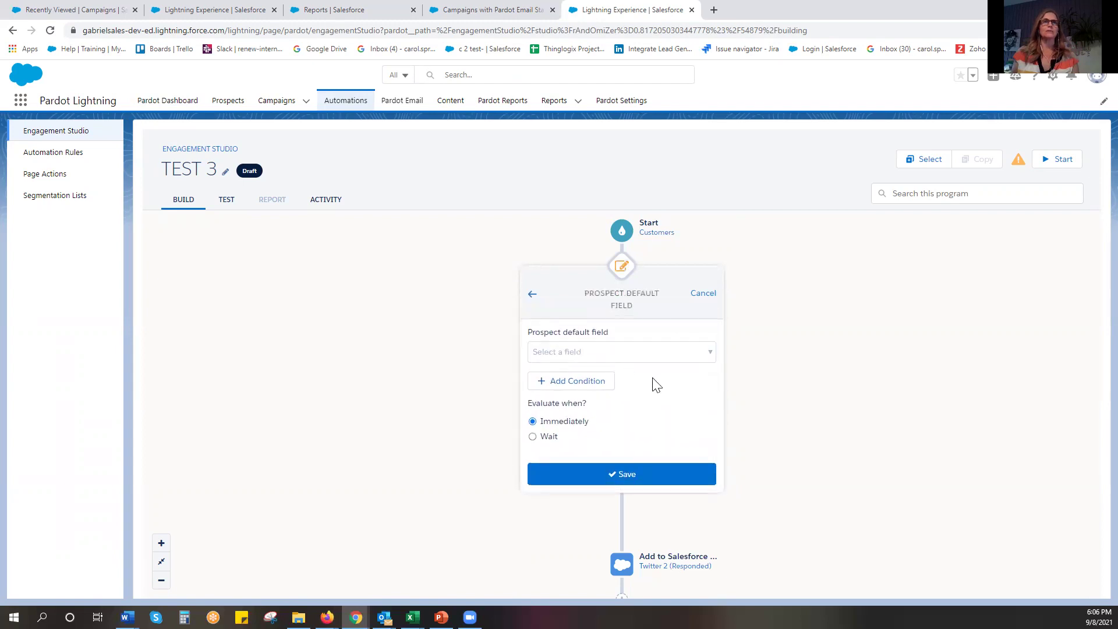
{"action": "left_click", "coordinate": [642, 363]}
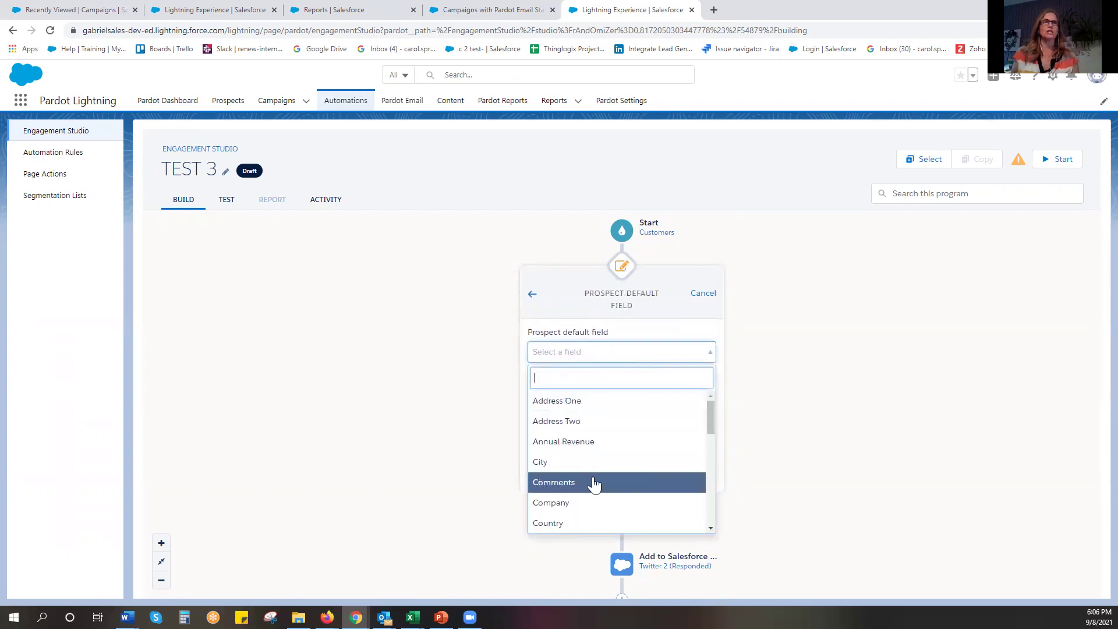
{"action": "scroll", "coordinate": [581, 496], "scroll_direction": "down", "scroll_amount": 2}
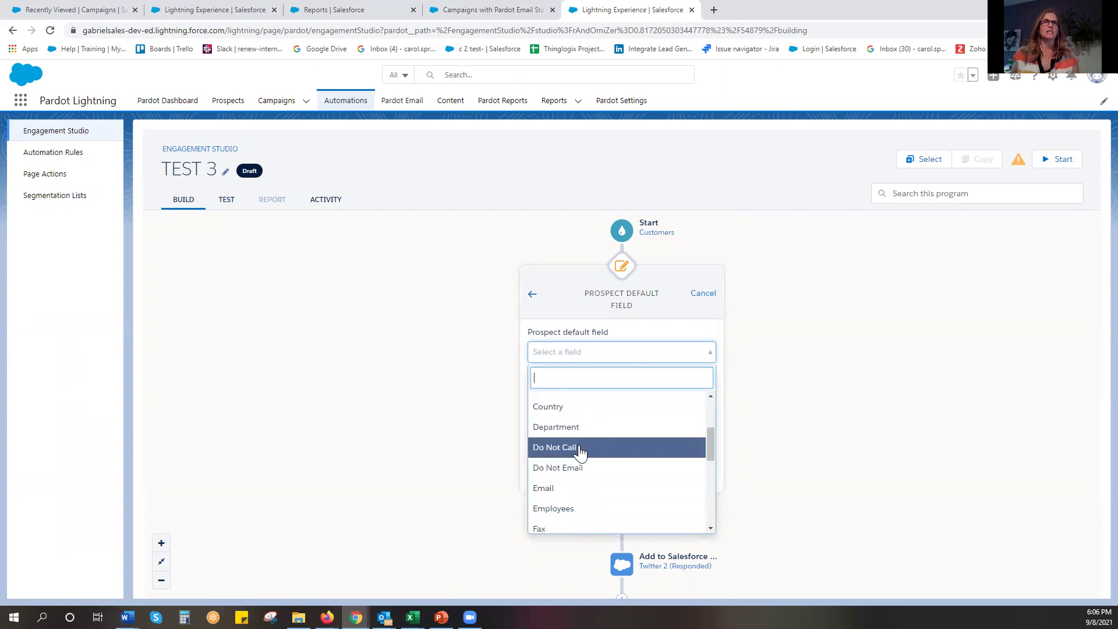
{"action": "scroll", "coordinate": [582, 478], "scroll_direction": "down", "scroll_amount": 4}
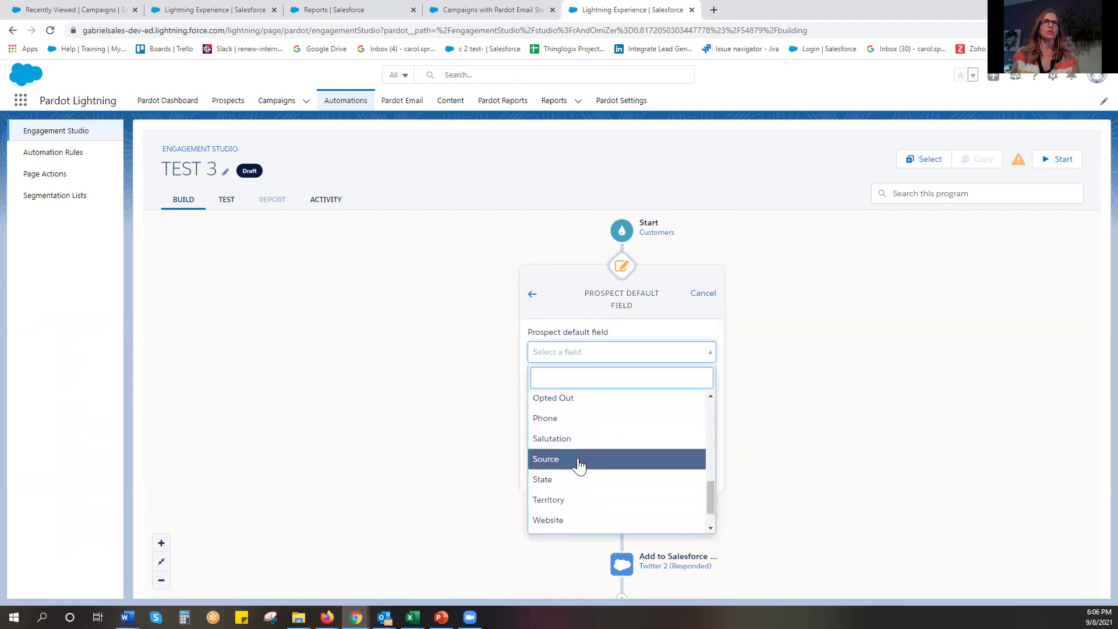
{"action": "left_click", "coordinate": [569, 482]}
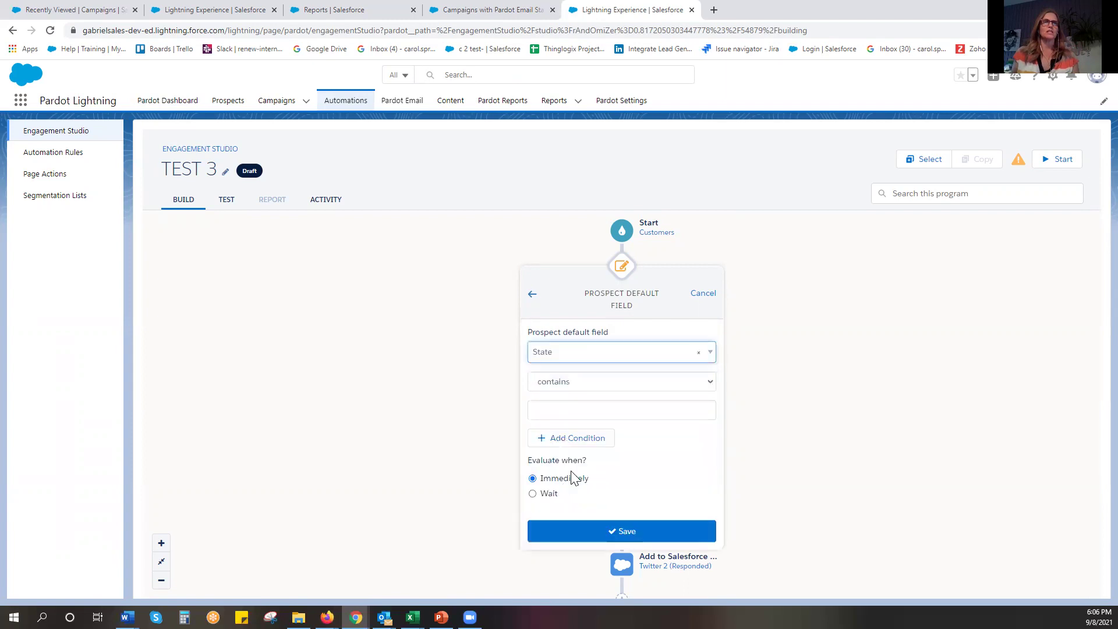
{"action": "left_click", "coordinate": [616, 383]}
{"action": "left_click", "coordinate": [574, 437]}
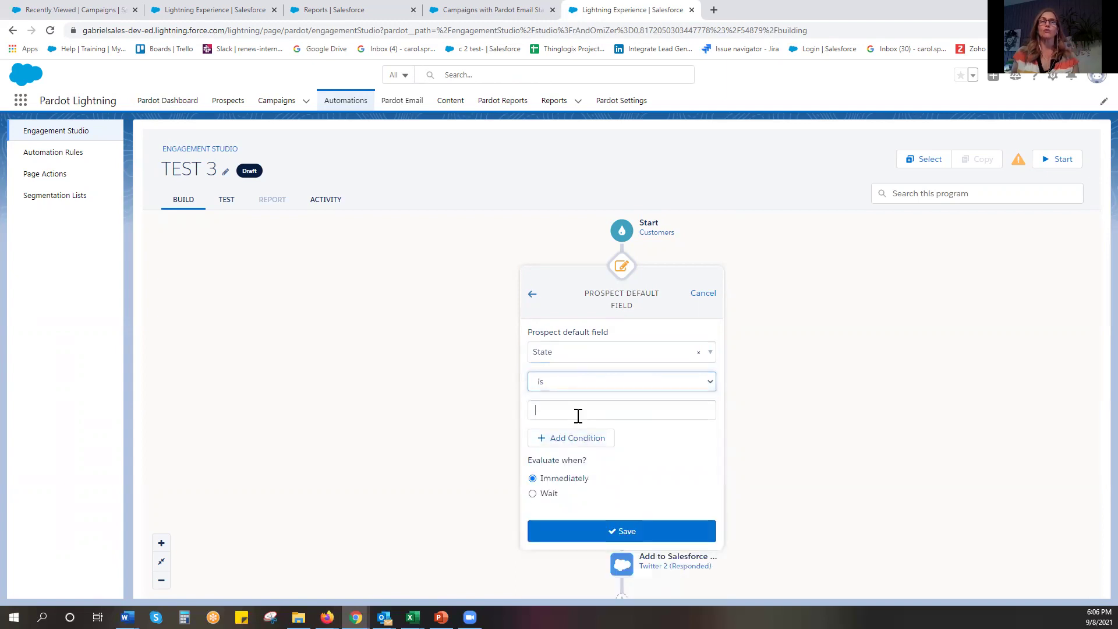
{"action": "left_click", "coordinate": [578, 416]}
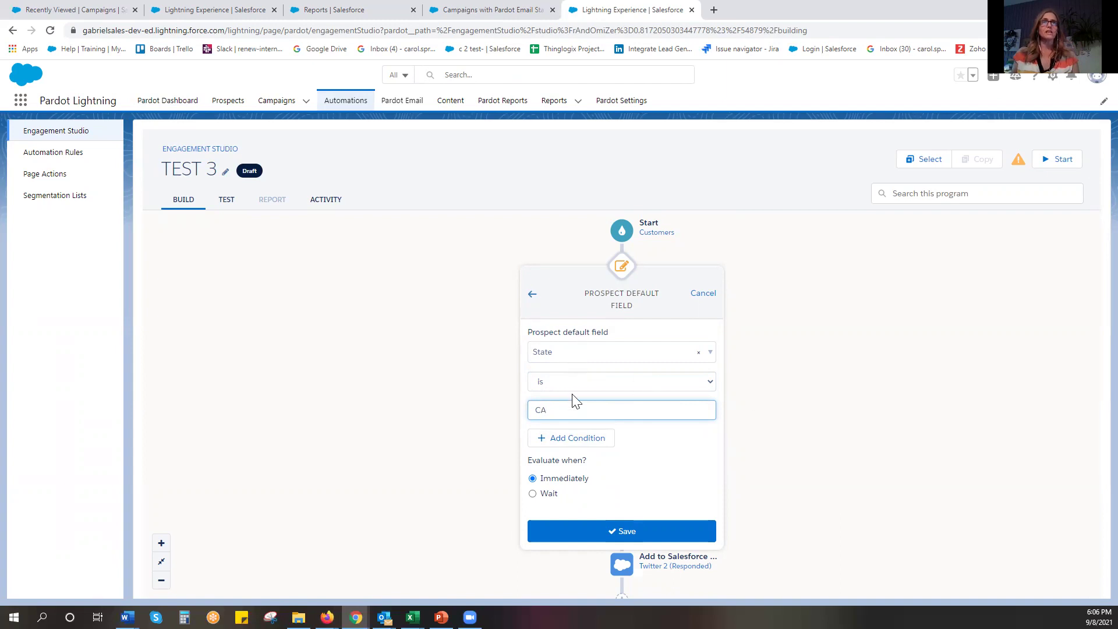
{"action": "left_click", "coordinate": [607, 531]}
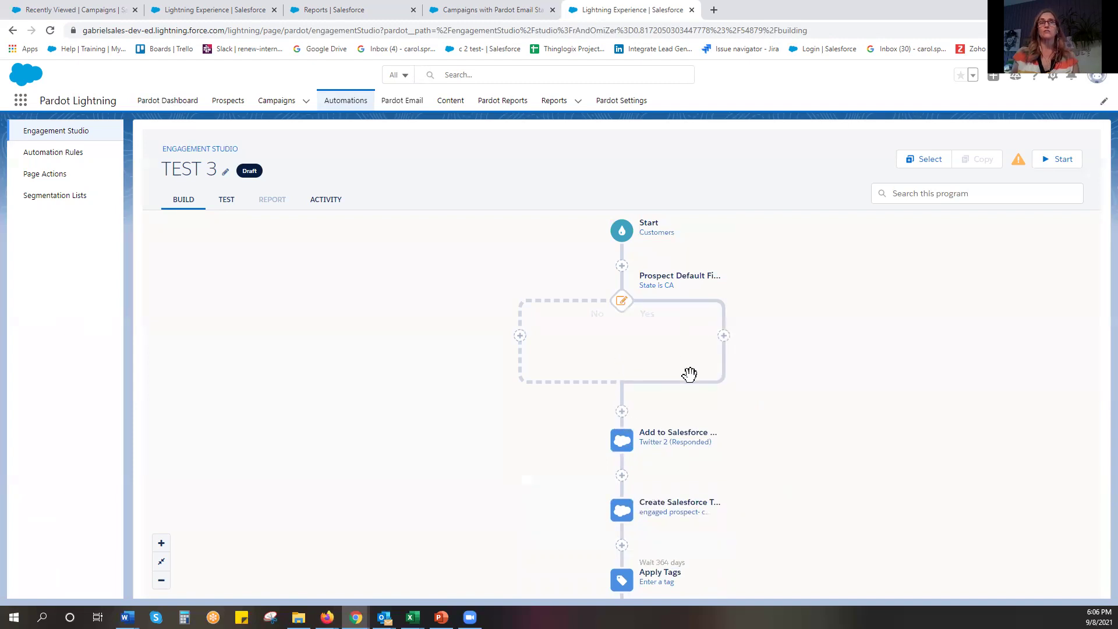
Add an End step to the No branch of the State is CA rule
{"action": "left_click", "coordinate": [519, 338]}
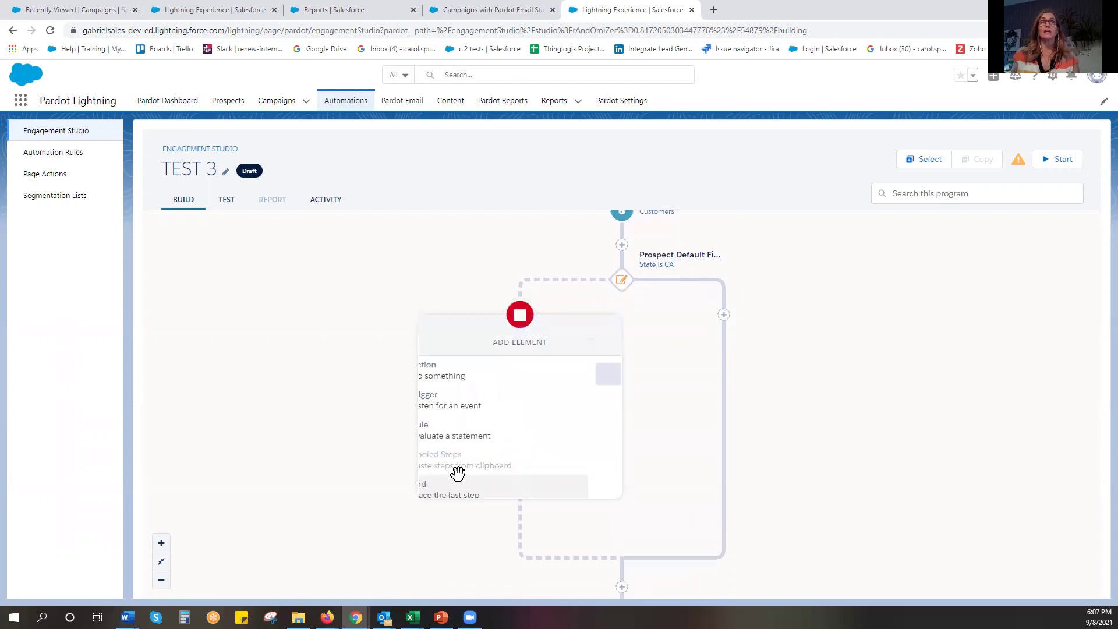
{"action": "left_click", "coordinate": [457, 474]}
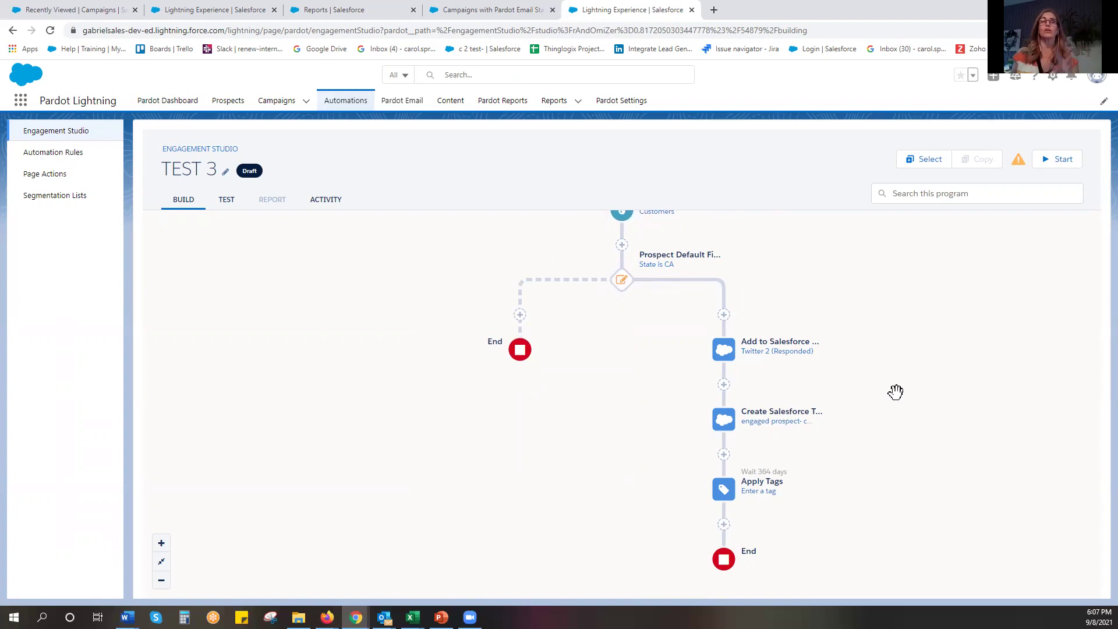
{"action": "scroll", "coordinate": [896, 392], "scroll_direction": "up", "scroll_amount": 1}
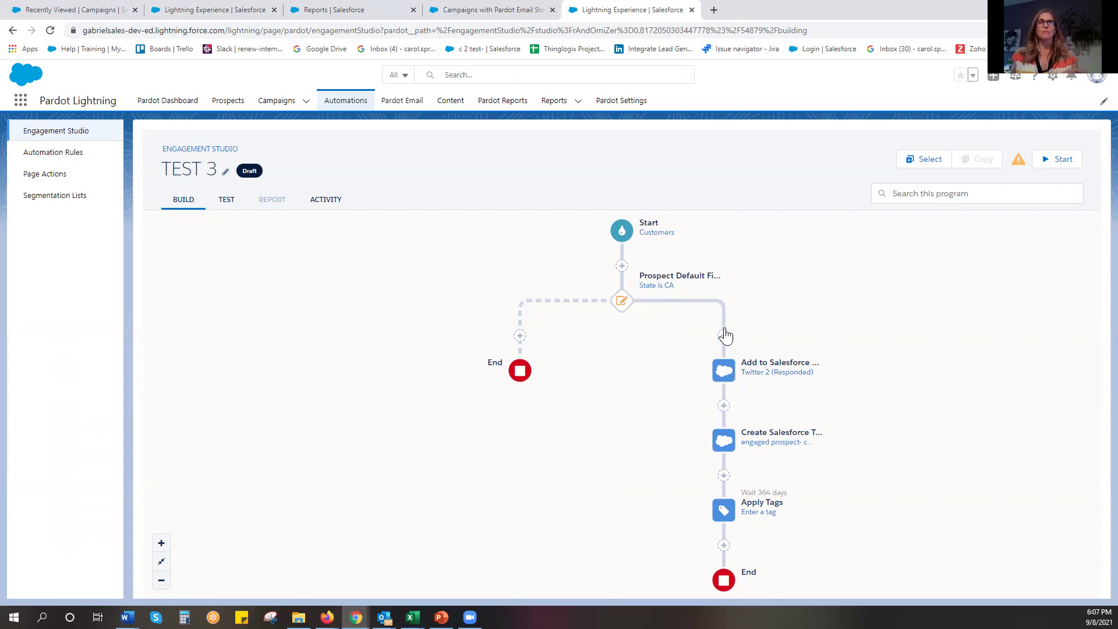
Insert a Send Email step after Start that sends the Sample 1 template immediately
{"action": "left_click", "coordinate": [724, 335]}
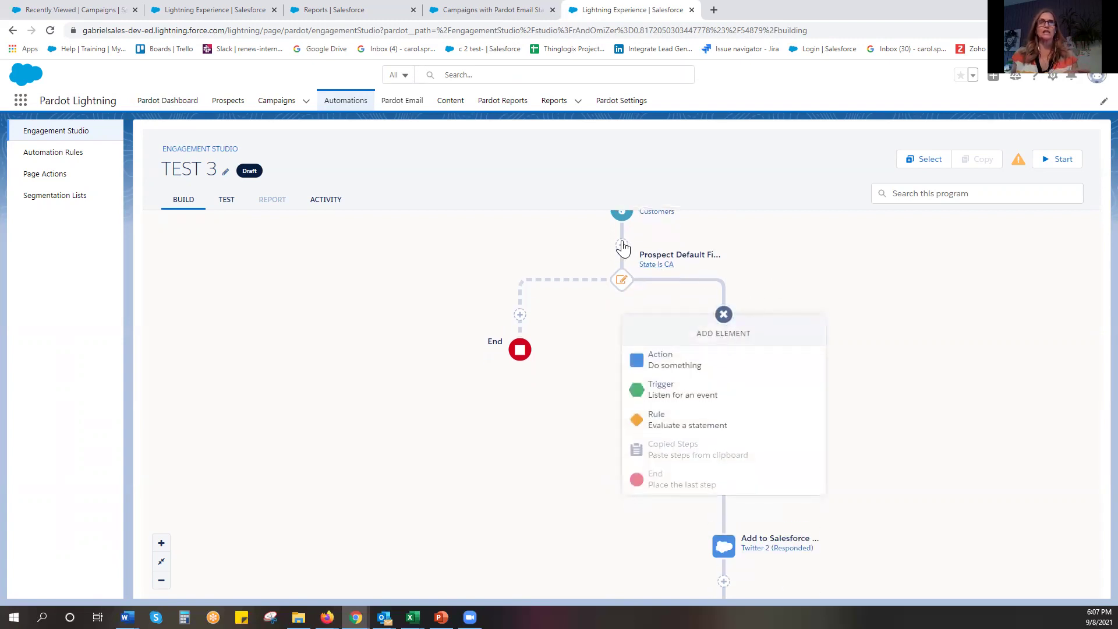
{"action": "left_click", "coordinate": [622, 245]}
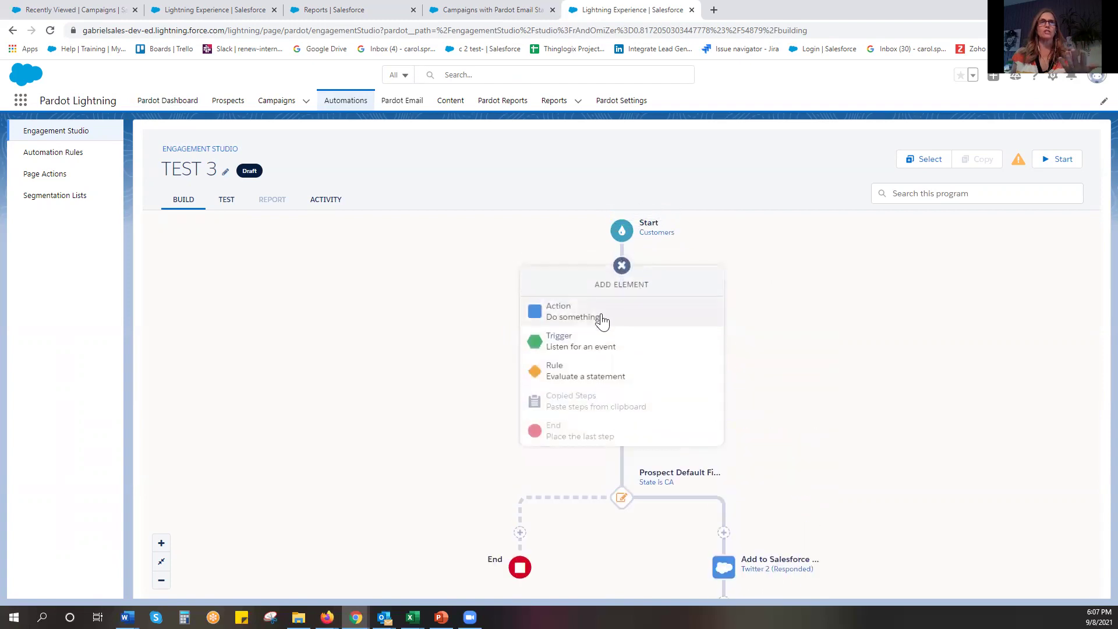
{"action": "left_click", "coordinate": [602, 316]}
{"action": "scroll", "coordinate": [595, 397], "scroll_direction": "down", "scroll_amount": 2}
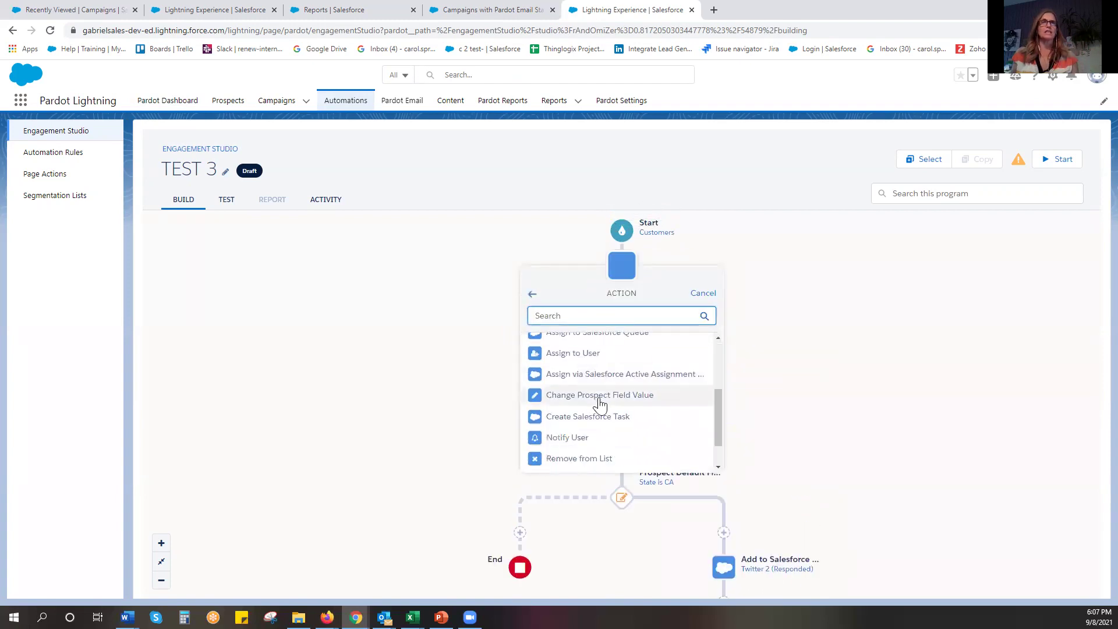
{"action": "scroll", "coordinate": [602, 408], "scroll_direction": "up", "scroll_amount": 2}
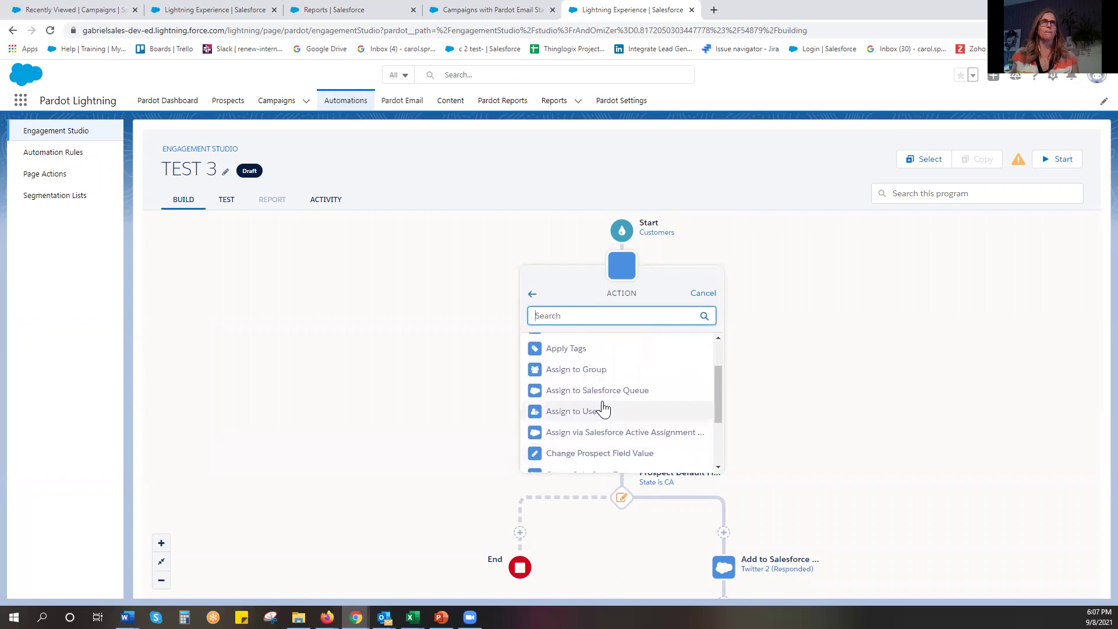
{"action": "scroll", "coordinate": [603, 407], "scroll_direction": "down", "scroll_amount": 2}
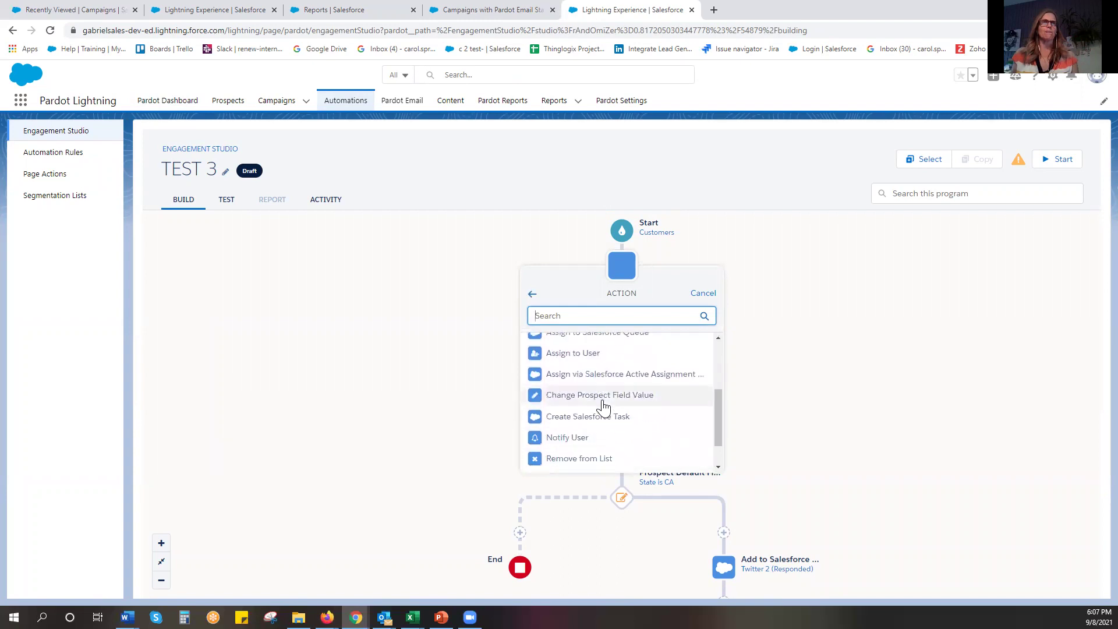
{"action": "left_click_drag", "start_coordinate": [719, 407], "coordinate": [717, 430]}
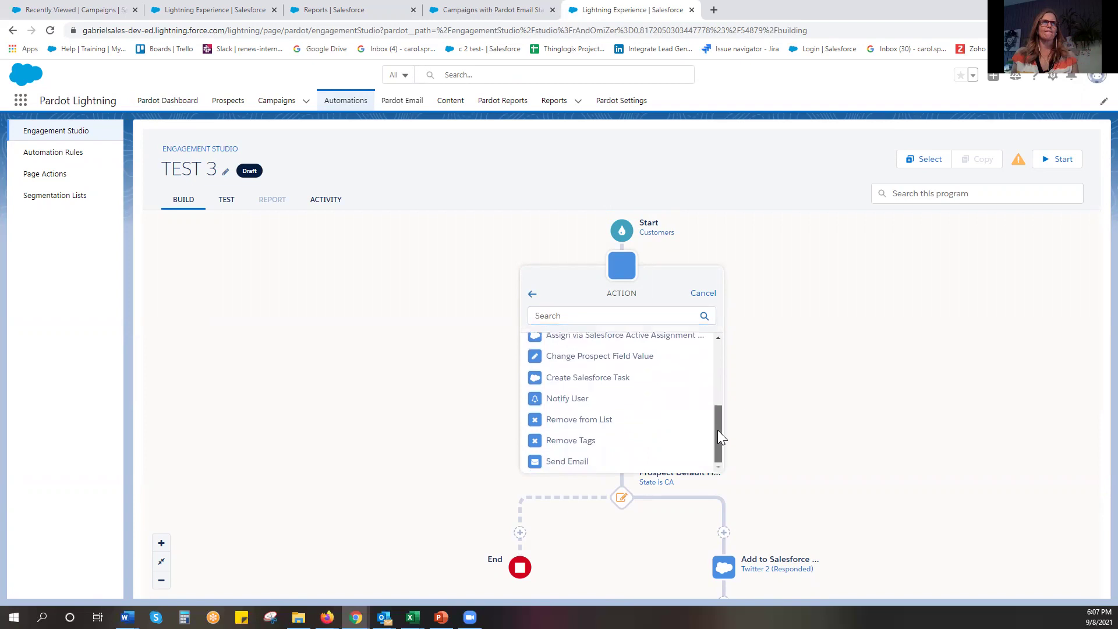
{"action": "left_click", "coordinate": [627, 459]}
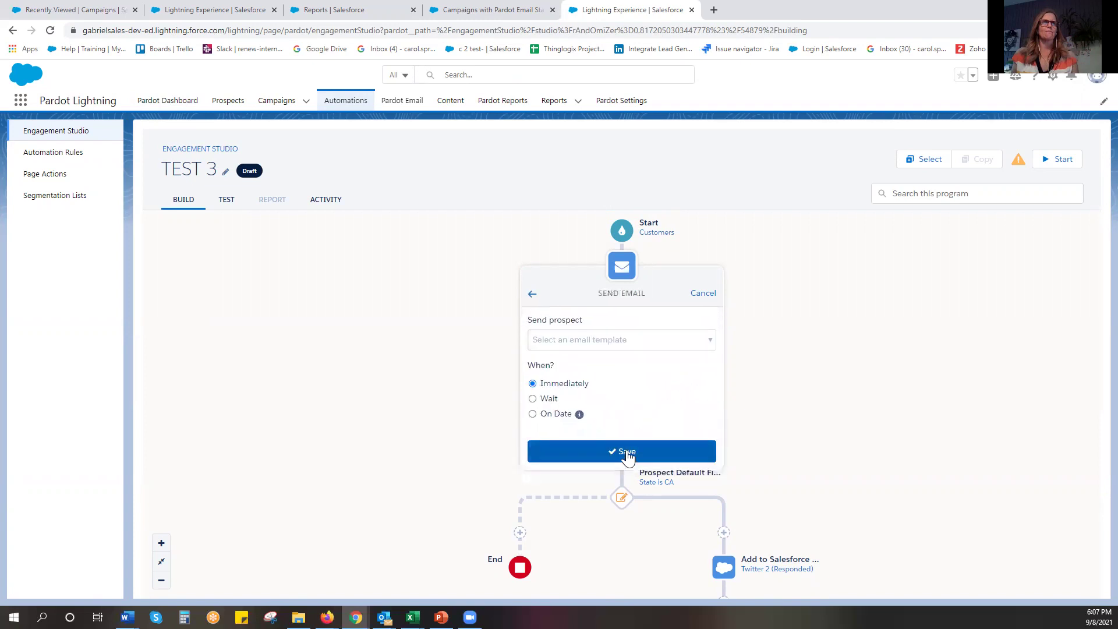
{"action": "left_click", "coordinate": [600, 343]}
{"action": "left_click", "coordinate": [581, 407]}
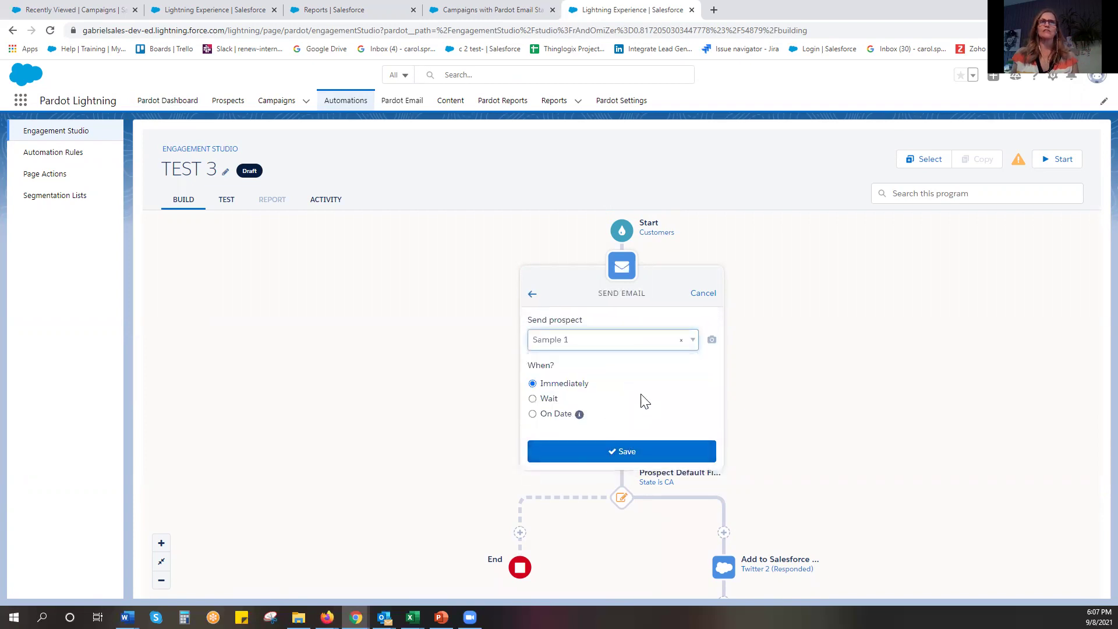
{"action": "left_click", "coordinate": [619, 456]}
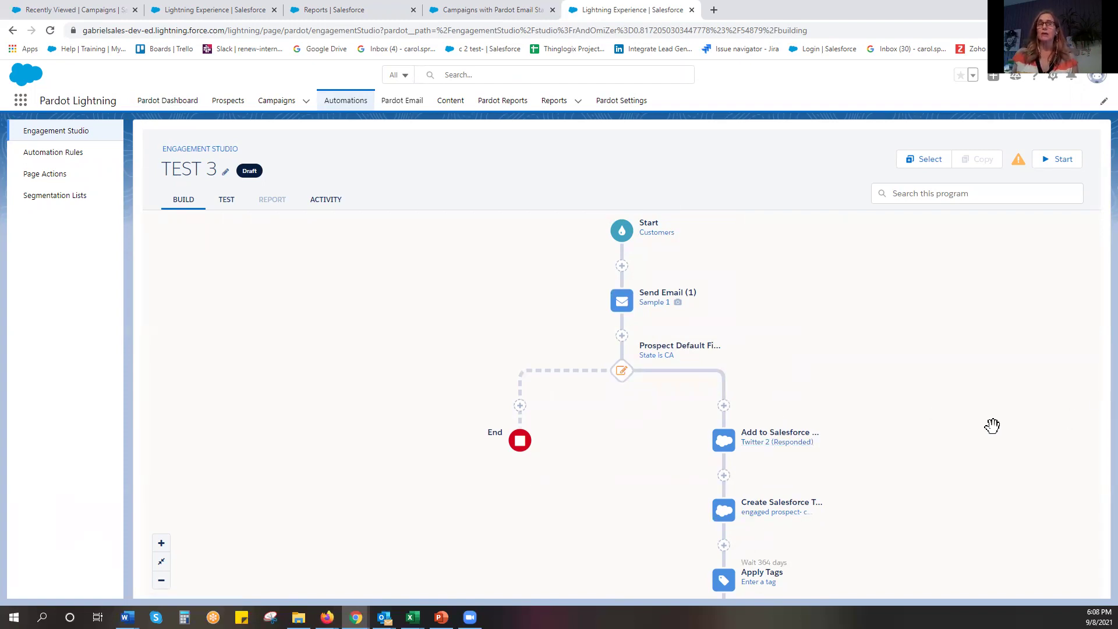
{"action": "scroll", "coordinate": [990, 426], "scroll_direction": "down", "scroll_amount": 1}
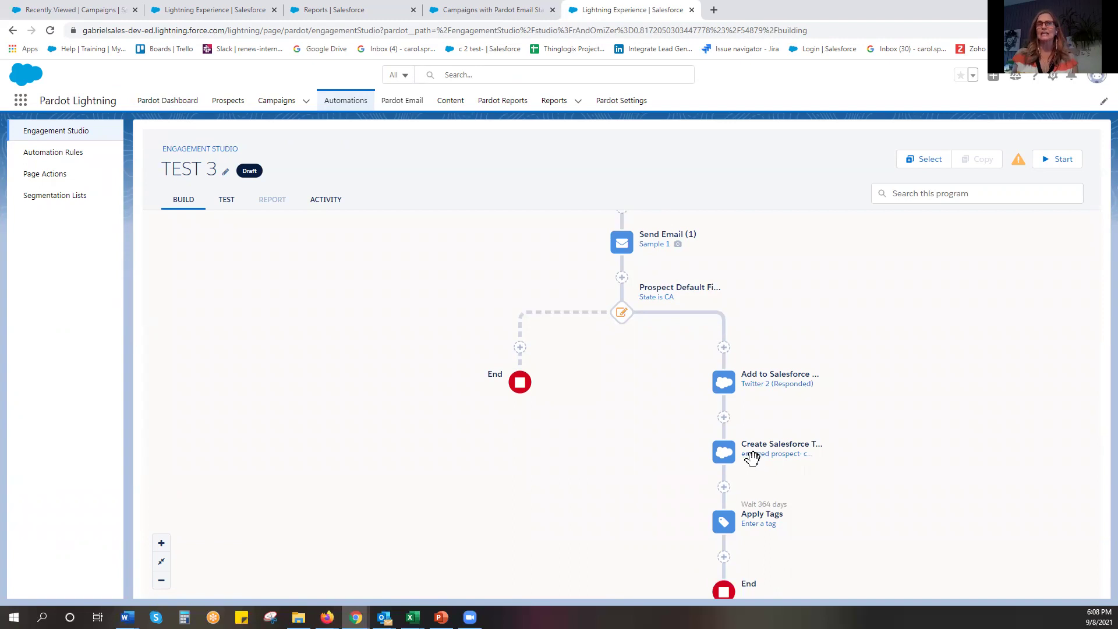
{"action": "left_click", "coordinate": [722, 454]}
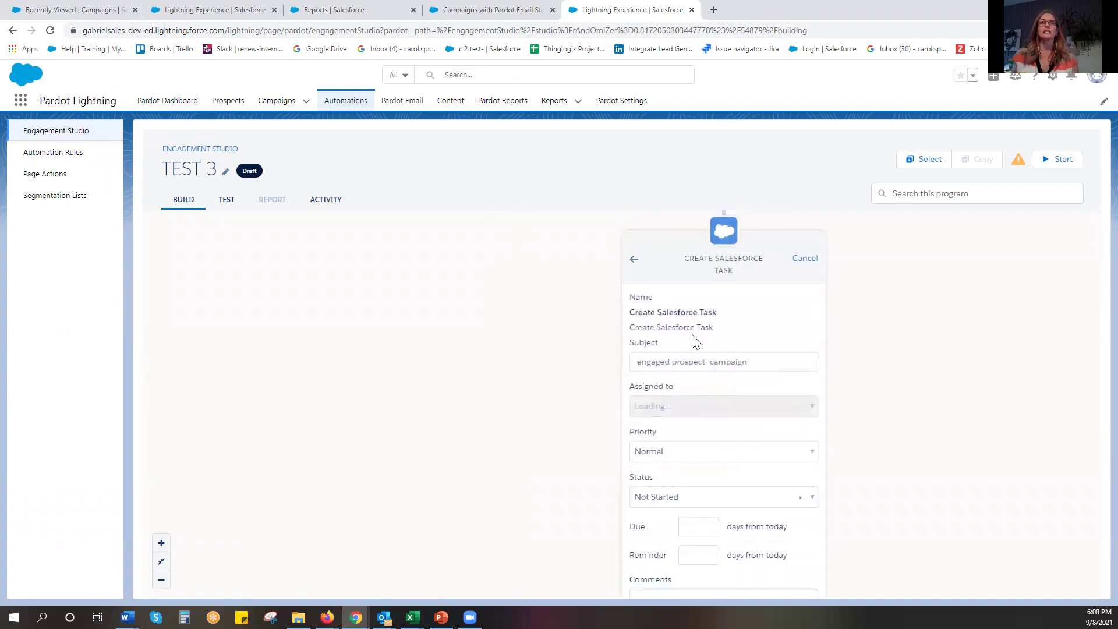
{"action": "left_click", "coordinate": [634, 261]}
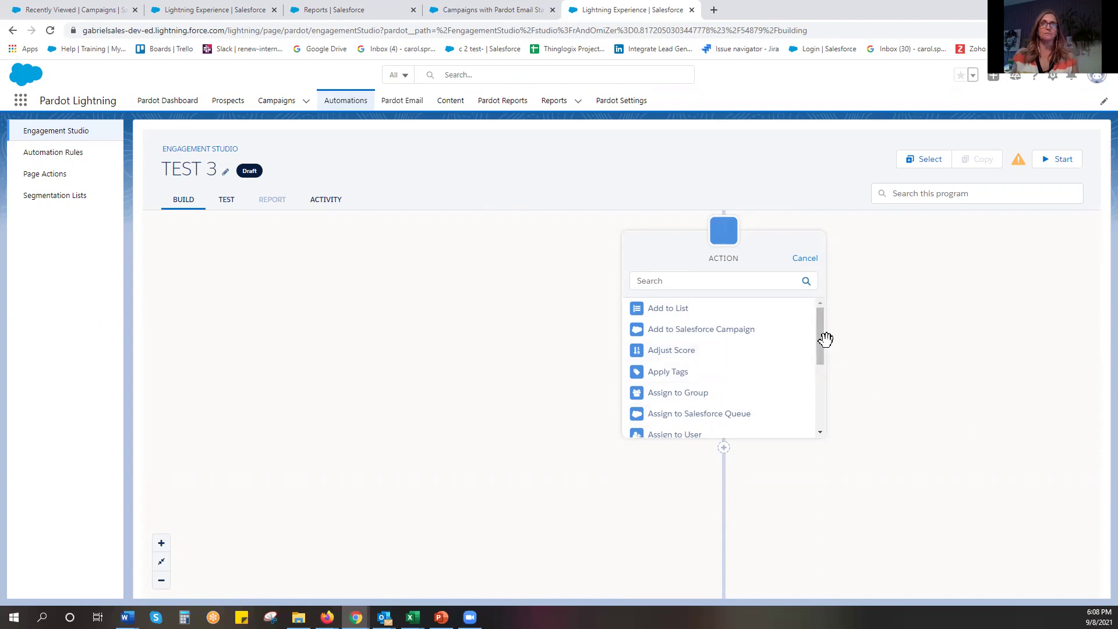
{"action": "scroll", "coordinate": [823, 354], "scroll_direction": "down", "scroll_amount": 3}
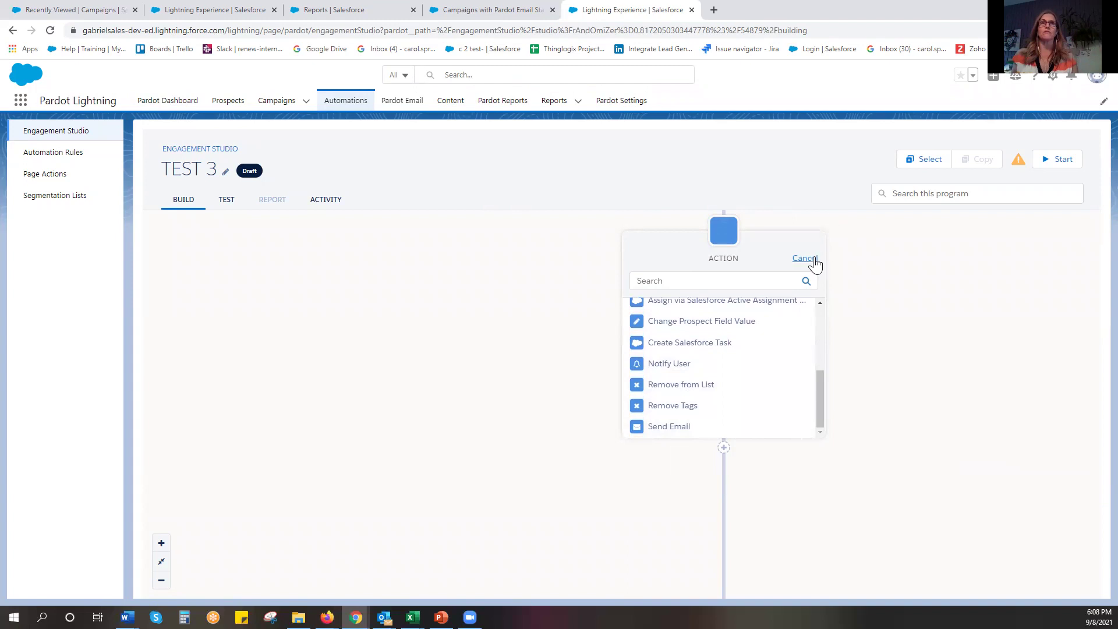
{"action": "left_click", "coordinate": [807, 258]}
{"action": "scroll", "coordinate": [883, 318], "scroll_direction": "up", "scroll_amount": 4}
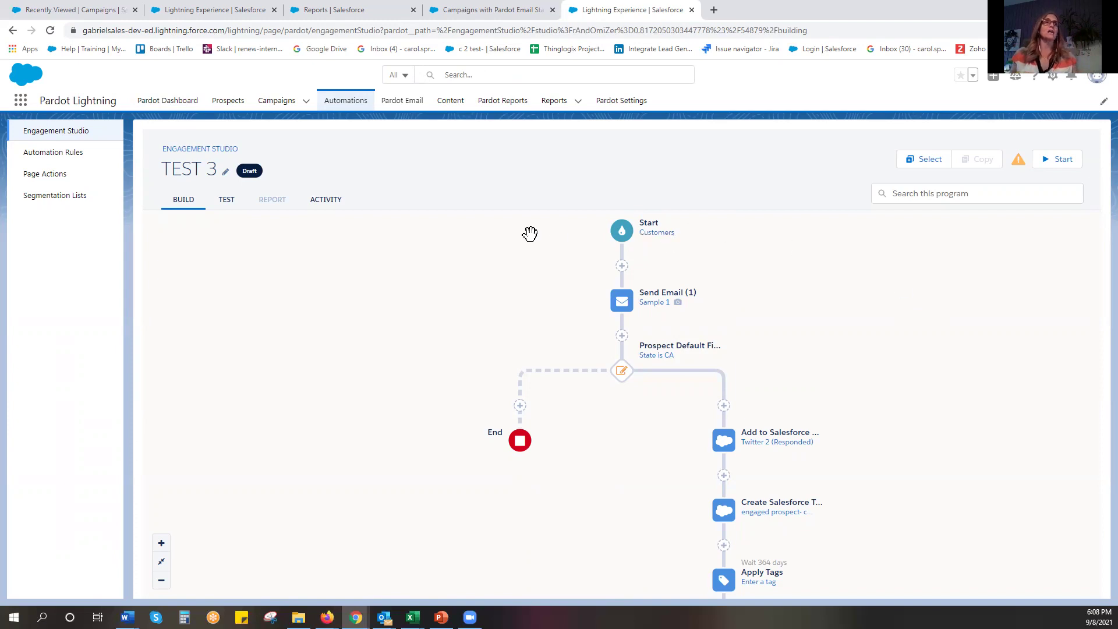
Begin a test run of TEST 3 from today and answer Yes to State is CA
{"action": "left_click", "coordinate": [226, 211]}
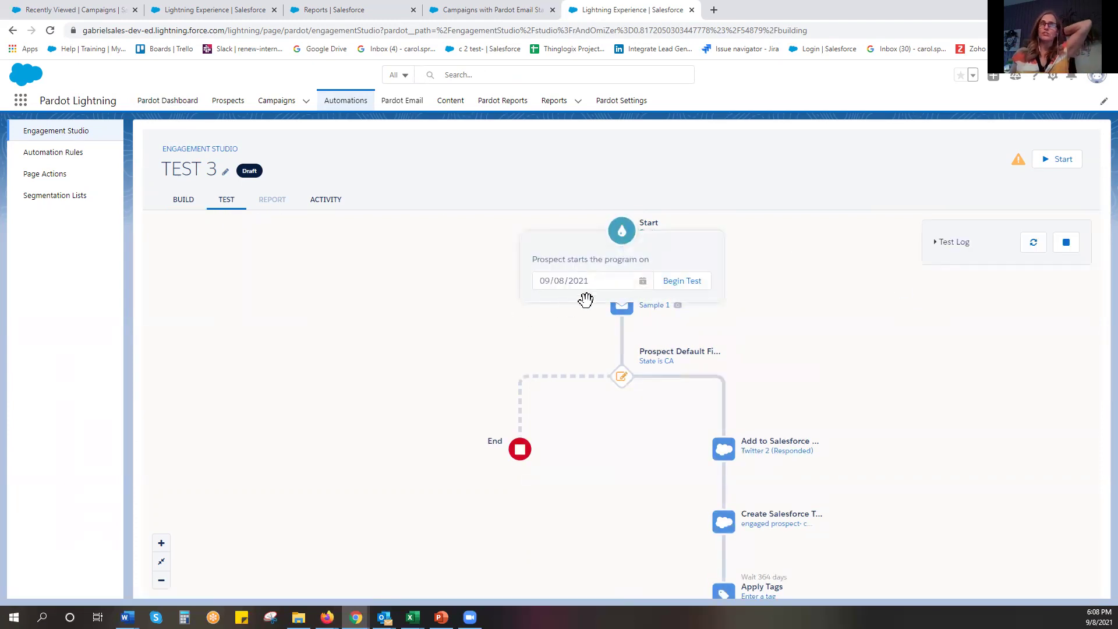
{"action": "left_click", "coordinate": [695, 282]}
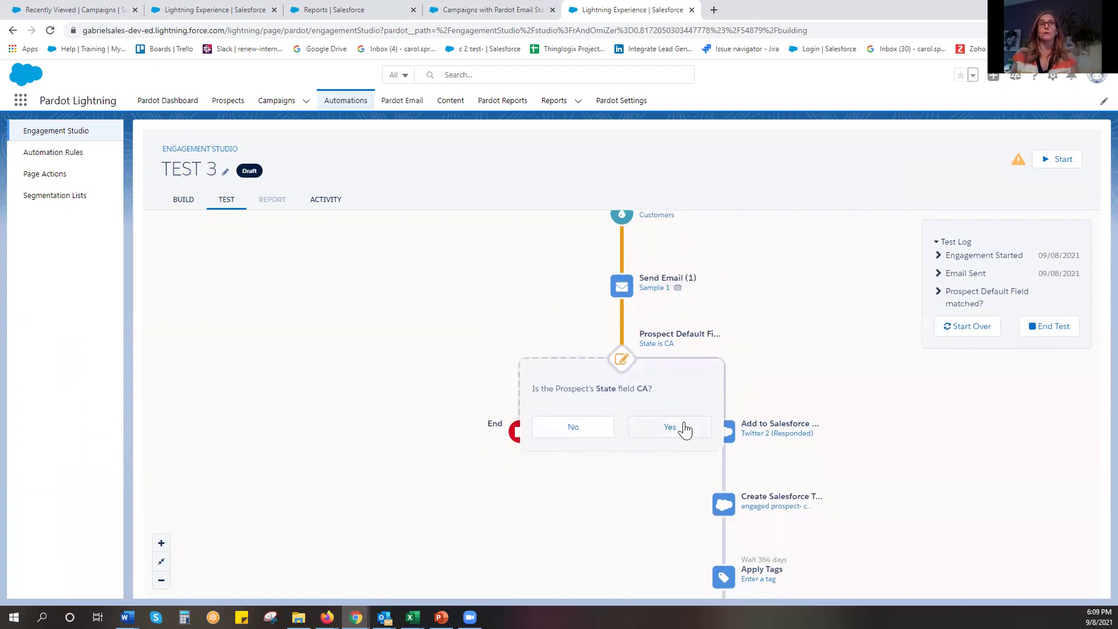
{"action": "left_click", "coordinate": [671, 430]}
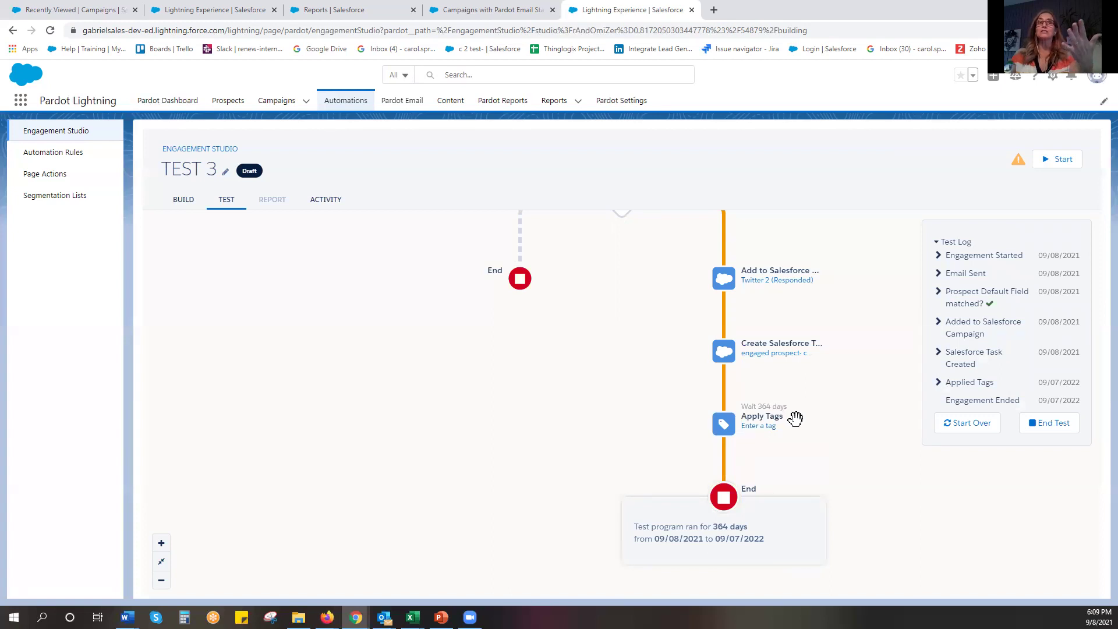
After Create Salesforce Task, add a Send Email step sending Sample 1 after a 5-day wait
{"action": "left_click", "coordinate": [179, 203]}
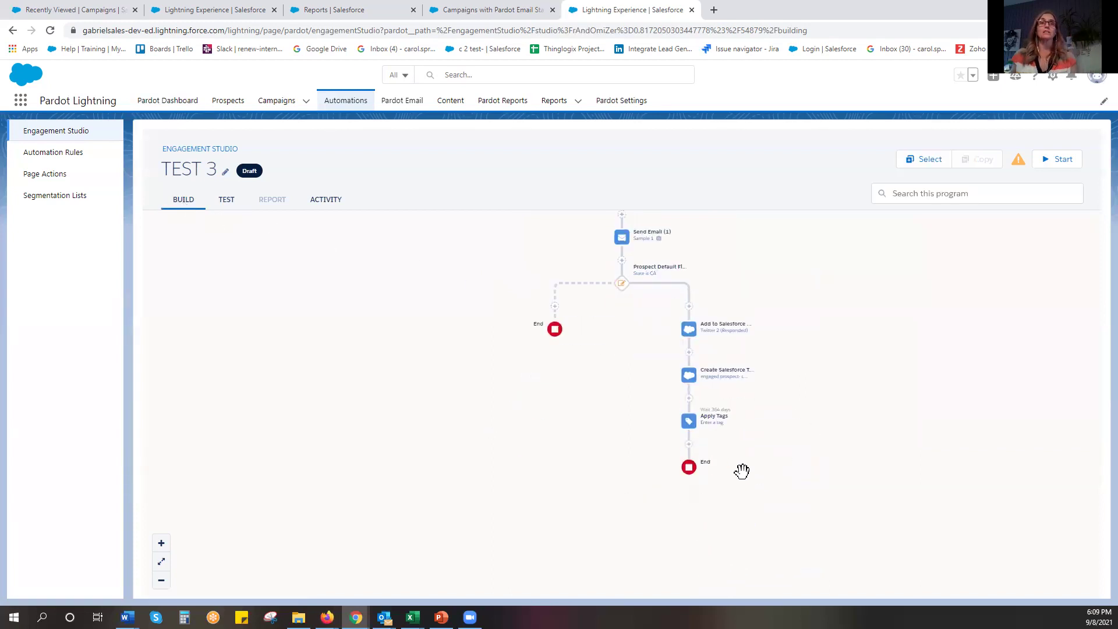
{"action": "left_click", "coordinate": [689, 398]}
{"action": "left_click", "coordinate": [671, 364]}
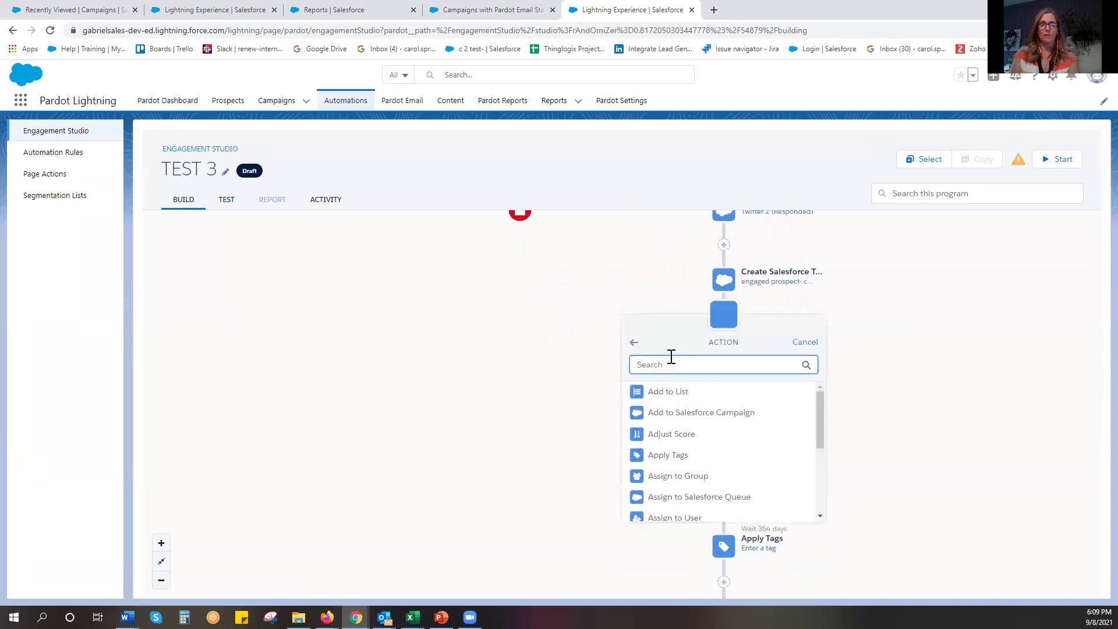
{"action": "type", "text": "email"}
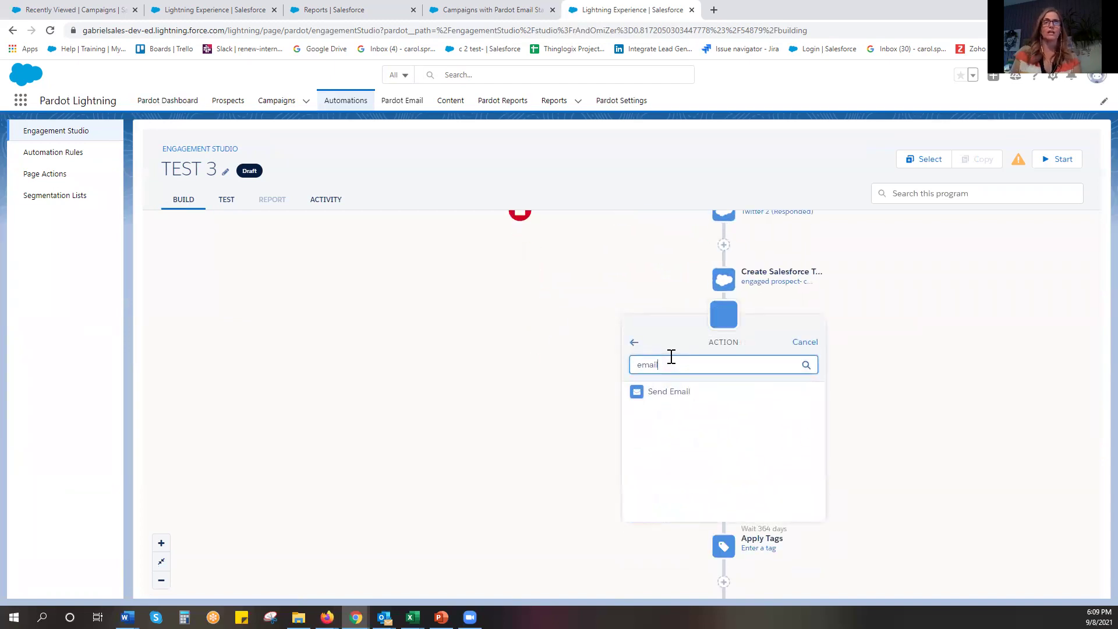
{"action": "left_click", "coordinate": [669, 391]}
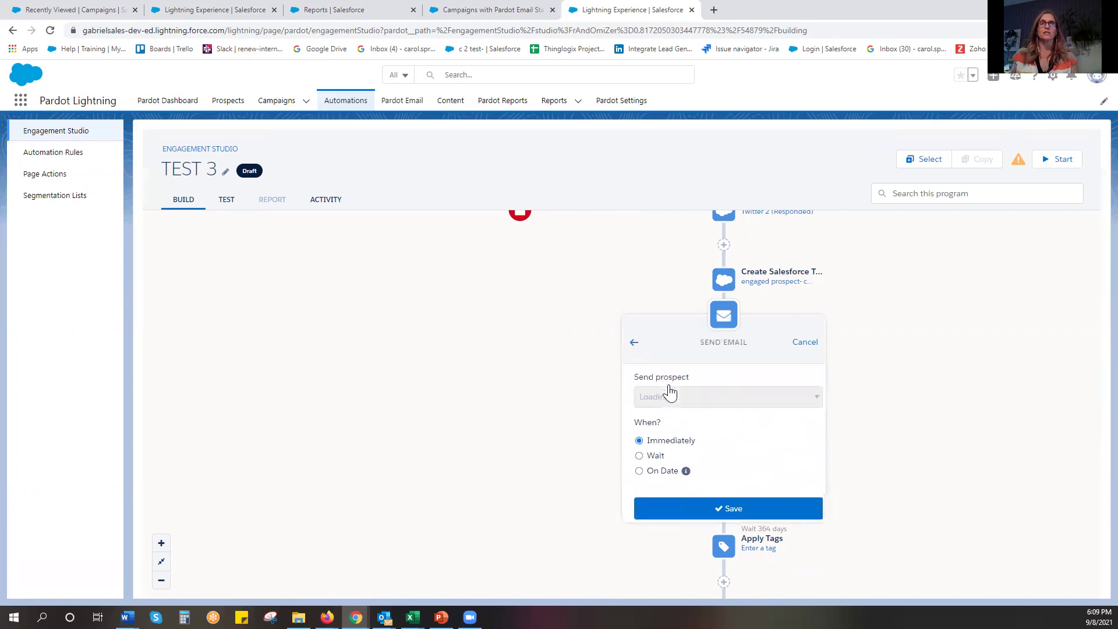
{"action": "left_click", "coordinate": [638, 451]}
{"action": "left_click", "coordinate": [671, 468]}
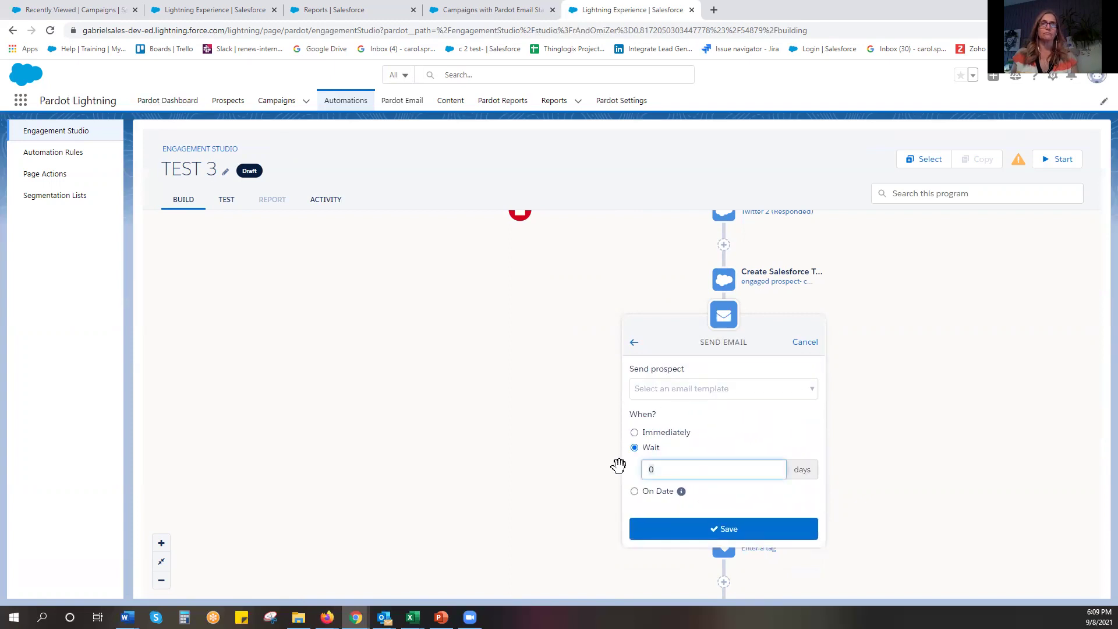
{"action": "type", "text": "3"}
{"action": "left_click", "coordinate": [670, 391]}
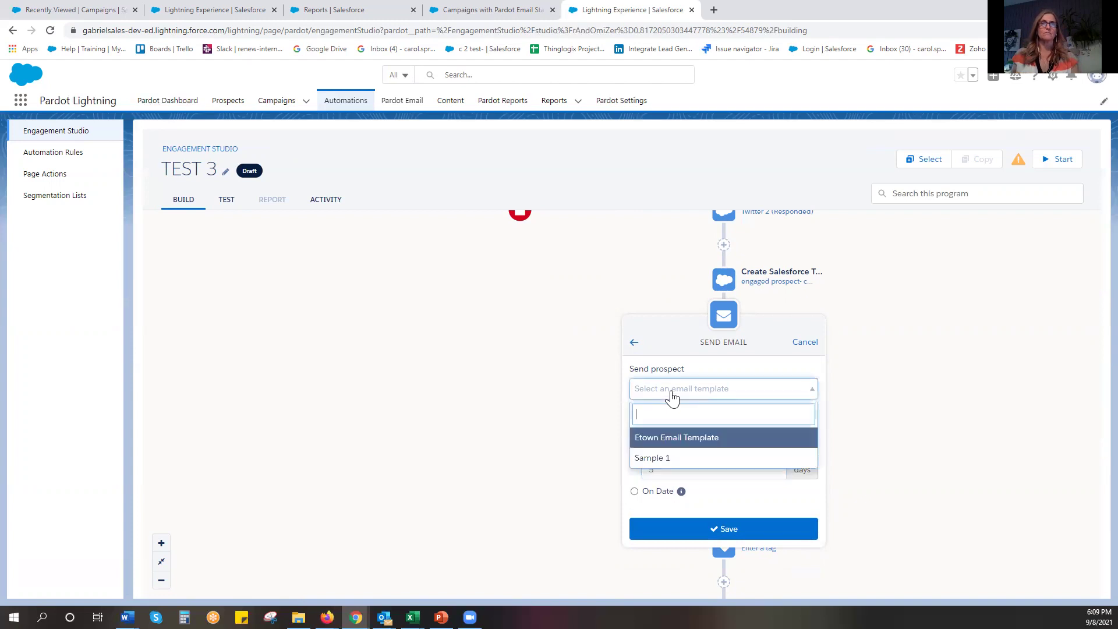
{"action": "left_click", "coordinate": [669, 458]}
{"action": "left_click", "coordinate": [769, 529]}
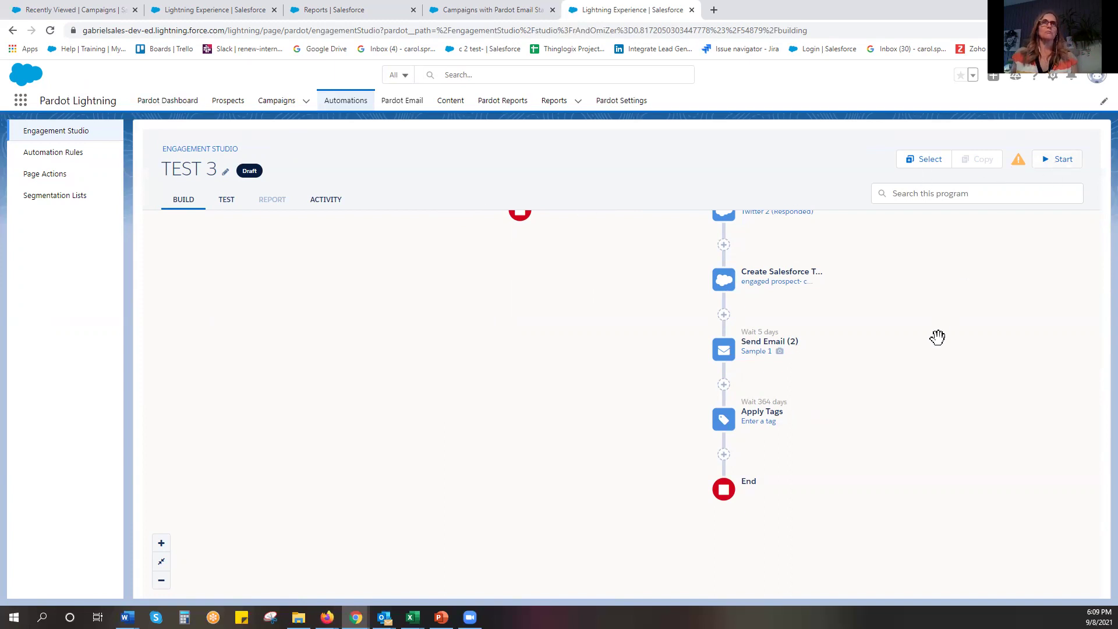
Start TEST 3 and review the validation error about the Apply Tags step missing its tag
{"action": "left_click", "coordinate": [1057, 159]}
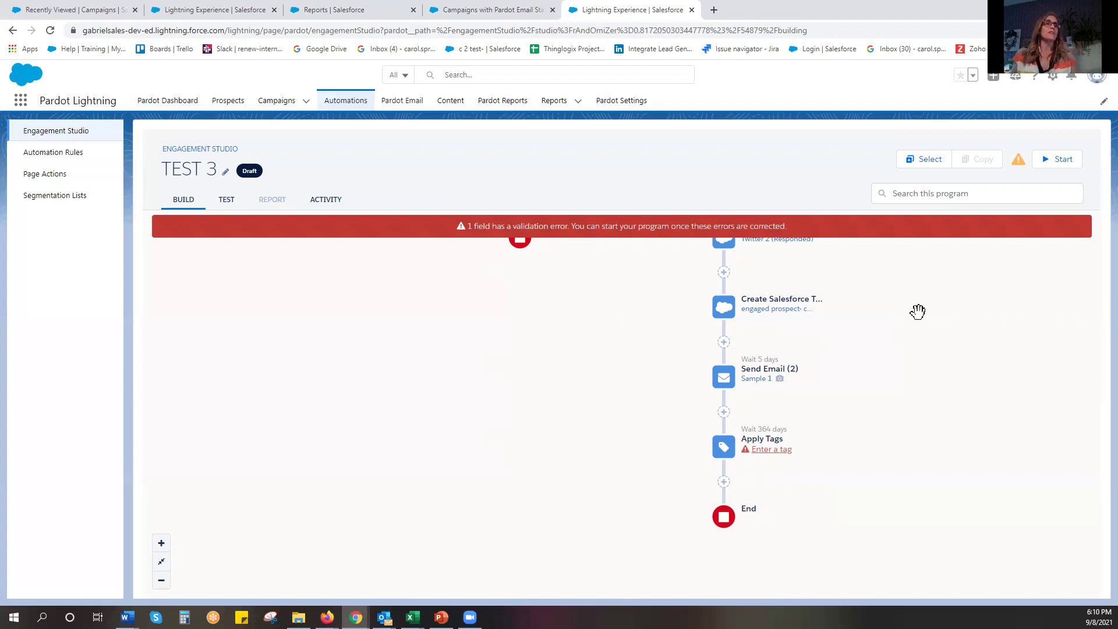
{"action": "scroll", "coordinate": [469, 367], "scroll_direction": "up", "scroll_amount": 2}
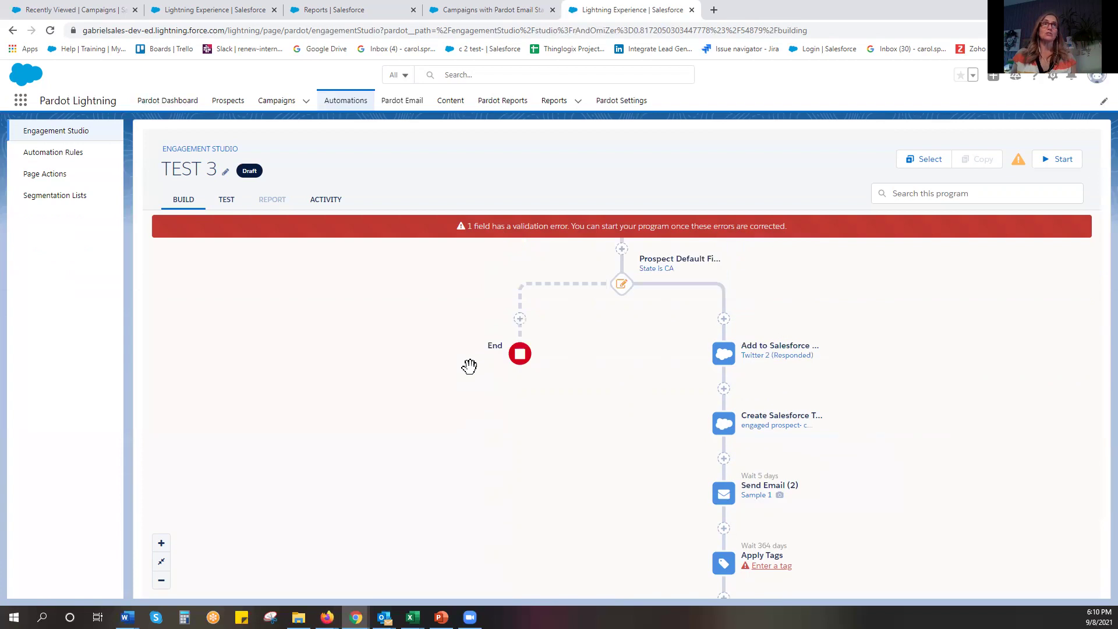
{"action": "scroll", "coordinate": [470, 366], "scroll_direction": "up", "scroll_amount": 3}
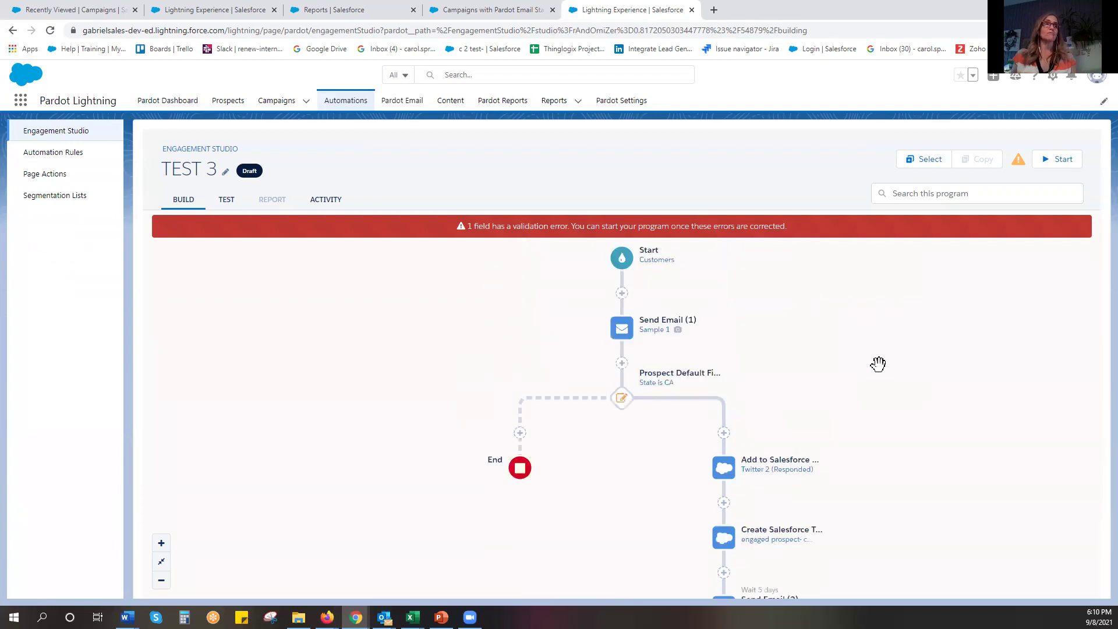